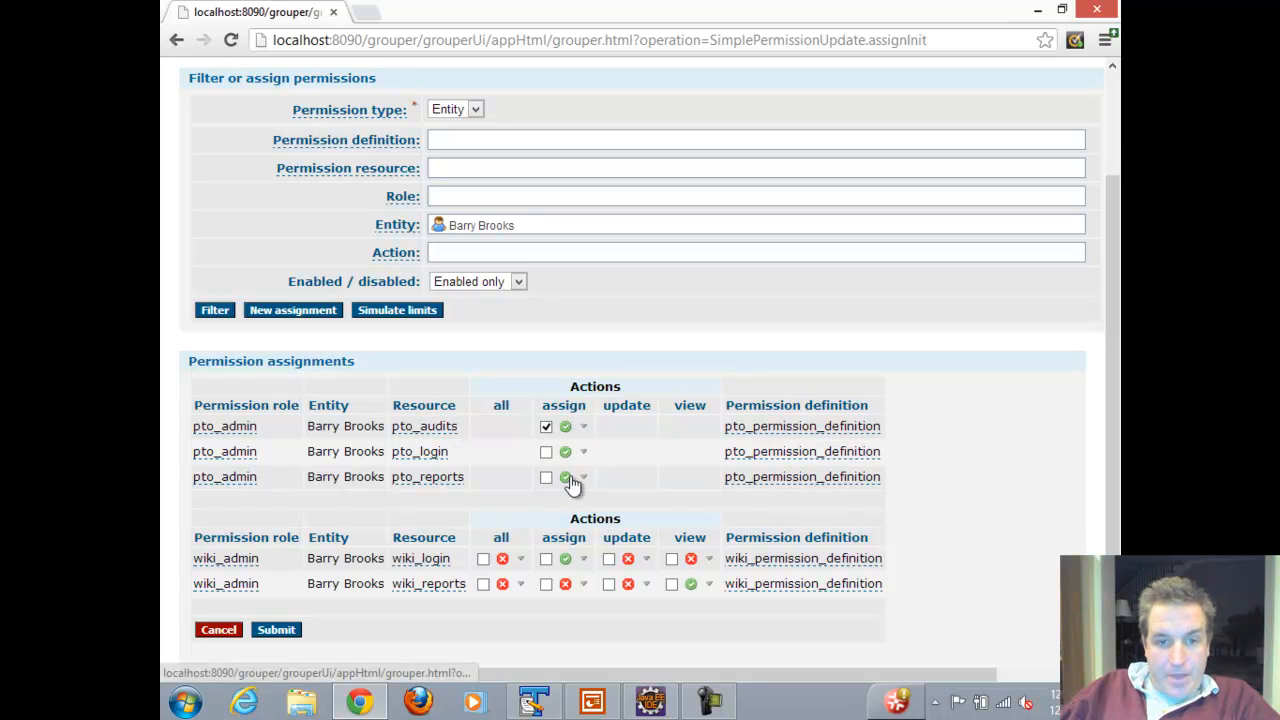
- Examine the selected entity's permission assignments under the pto_admin and wiki_admin roles
mouse_move(568, 456)
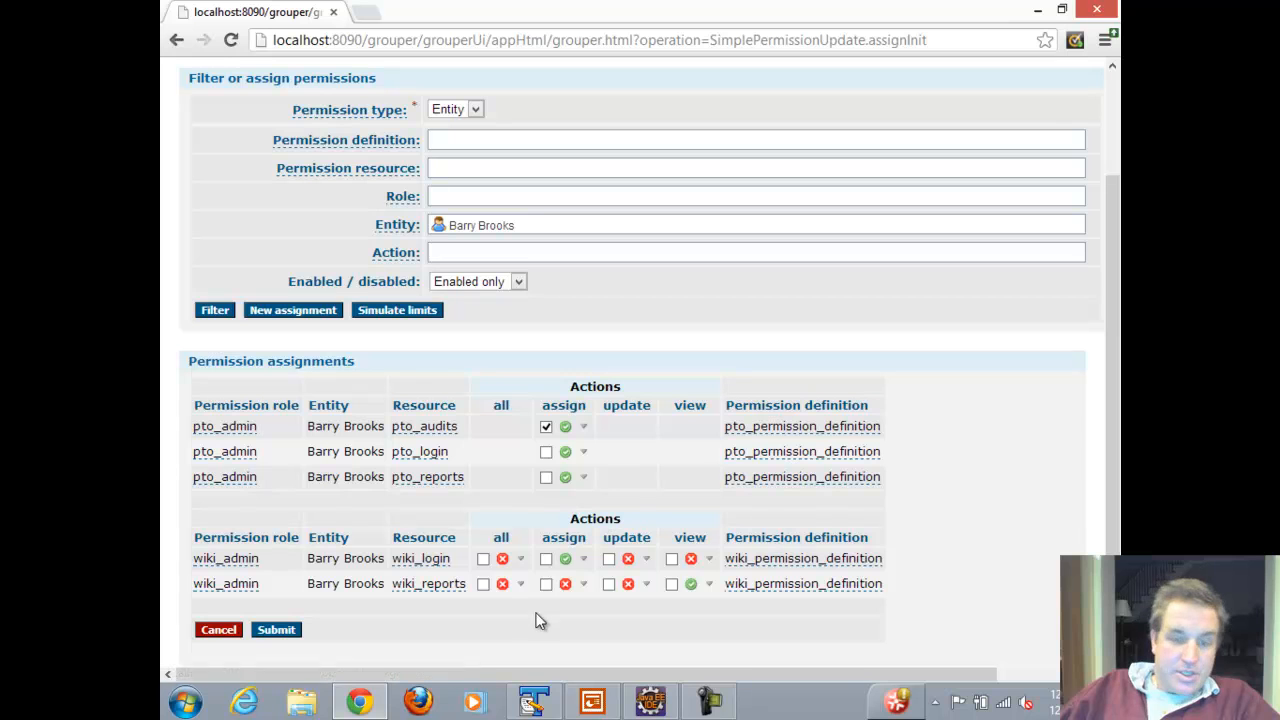
mouse_move(243, 557)
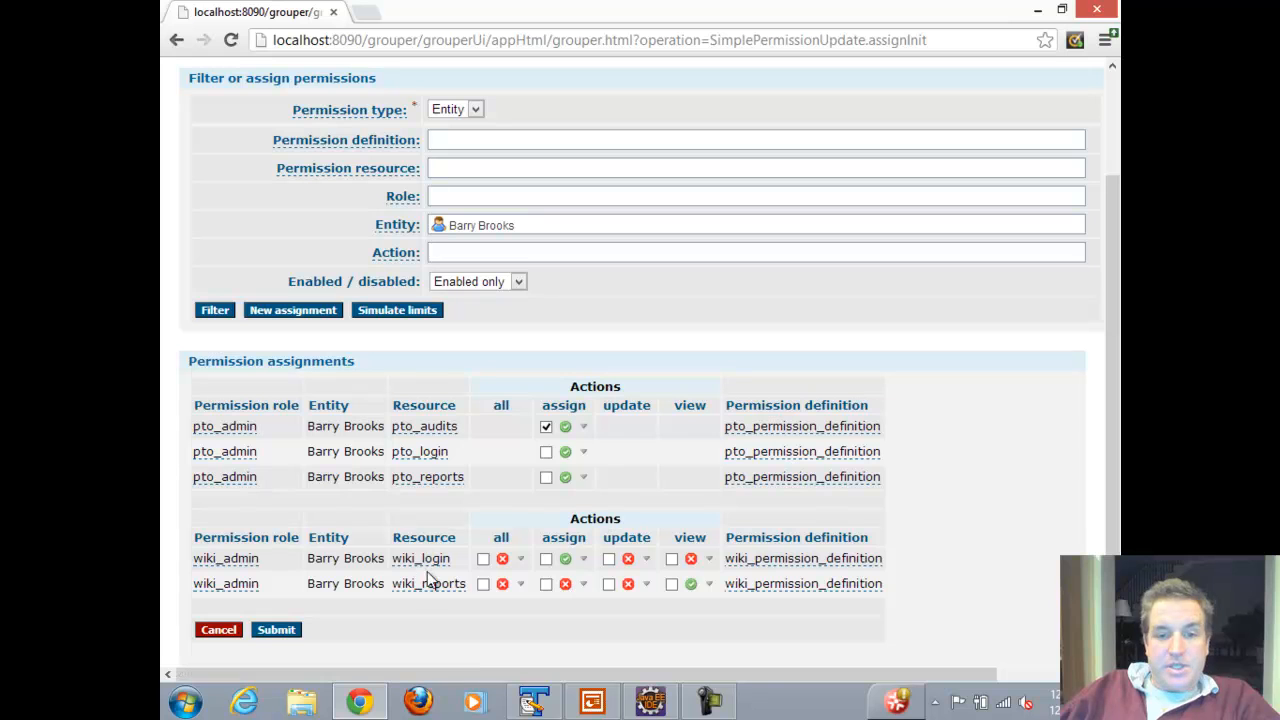
mouse_move(430, 560)
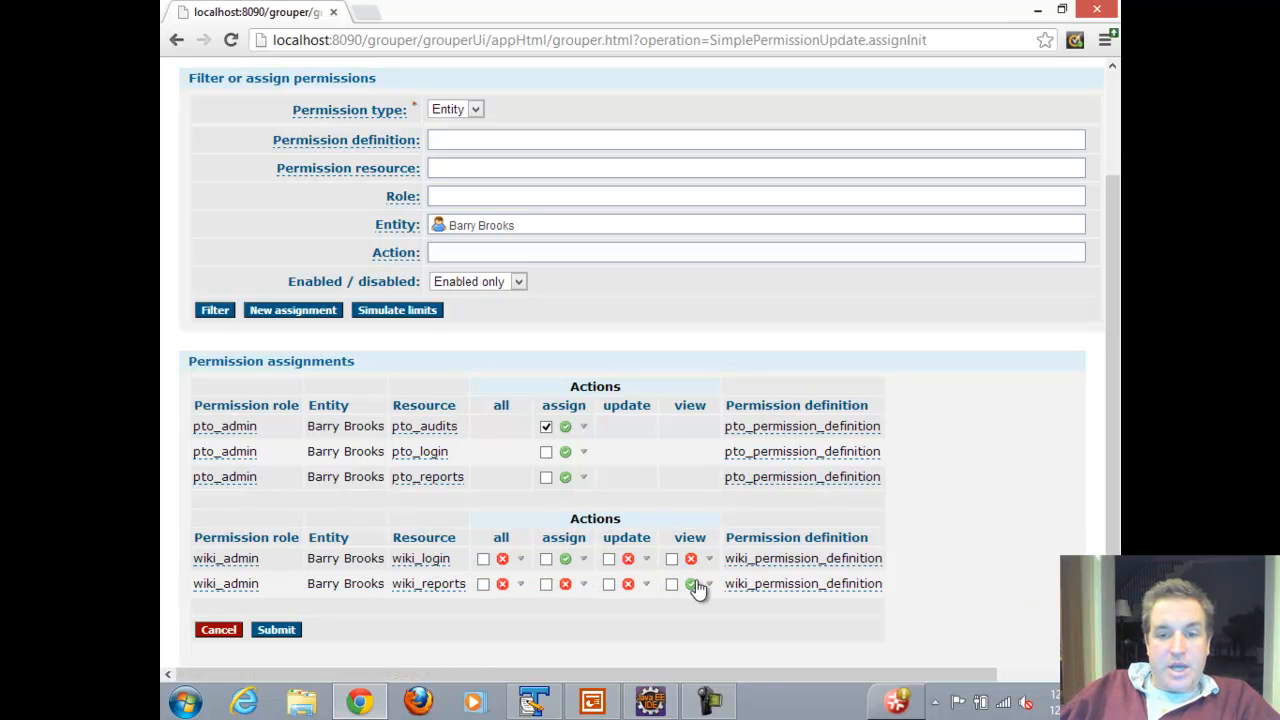
mouse_move(410, 583)
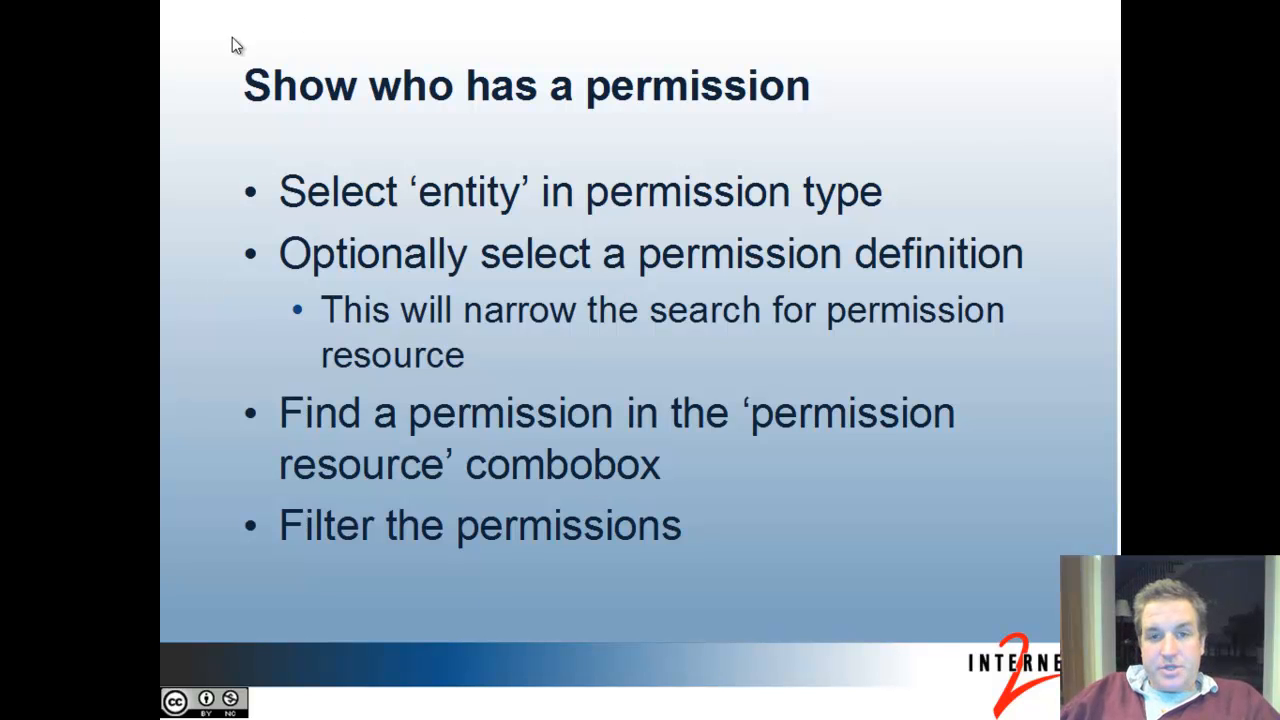
- Switch from the slides to the Grouper page in Chrome and set the permission type to Entity
key("alt+Tab")
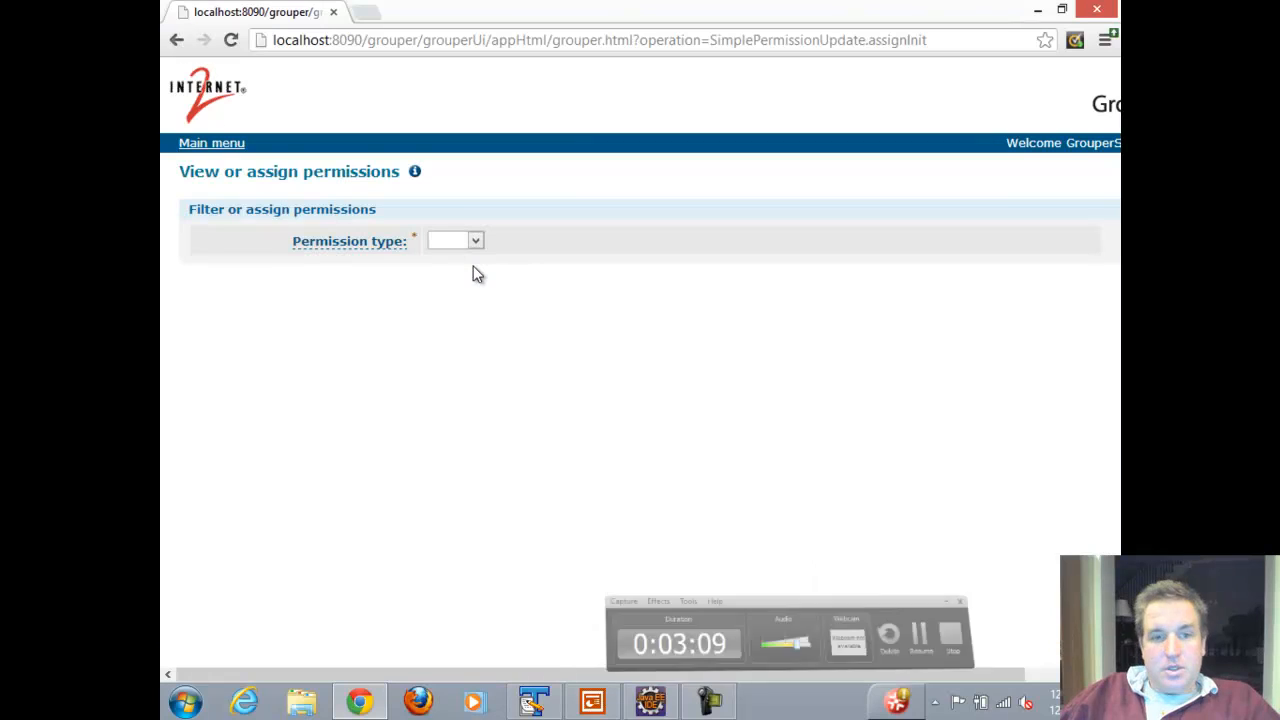
left_click(450, 241)
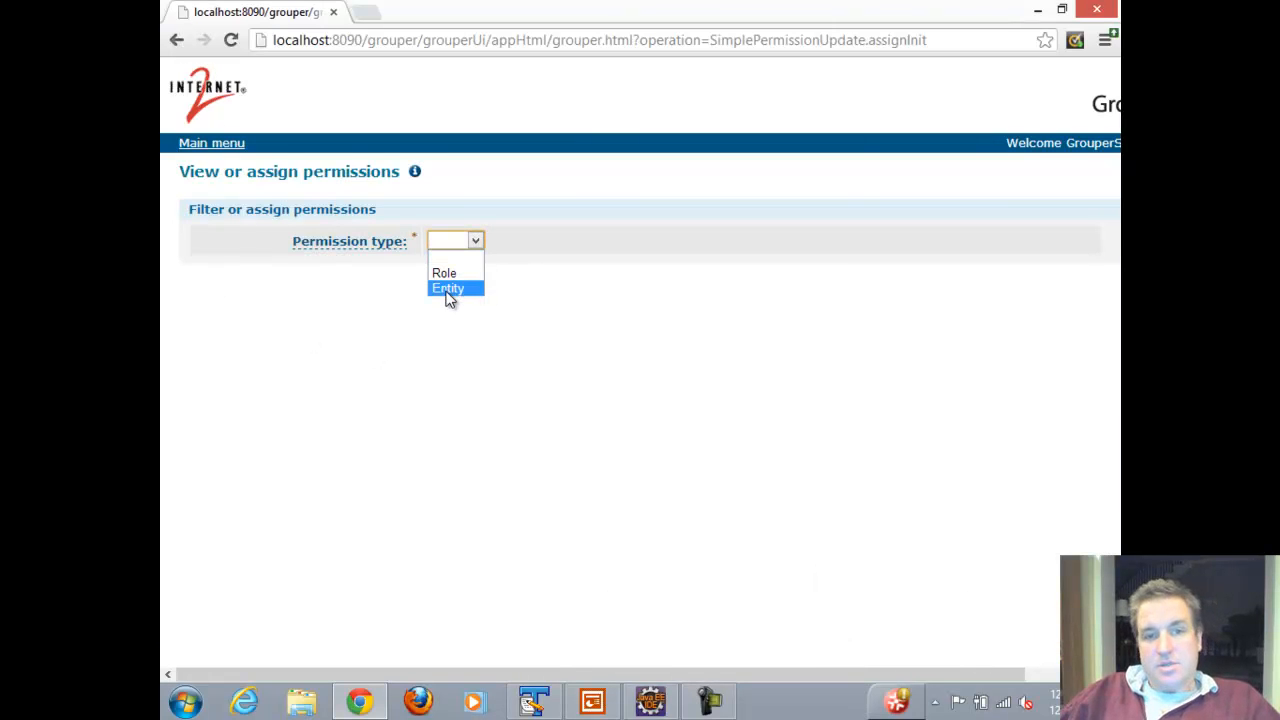
left_click(449, 289)
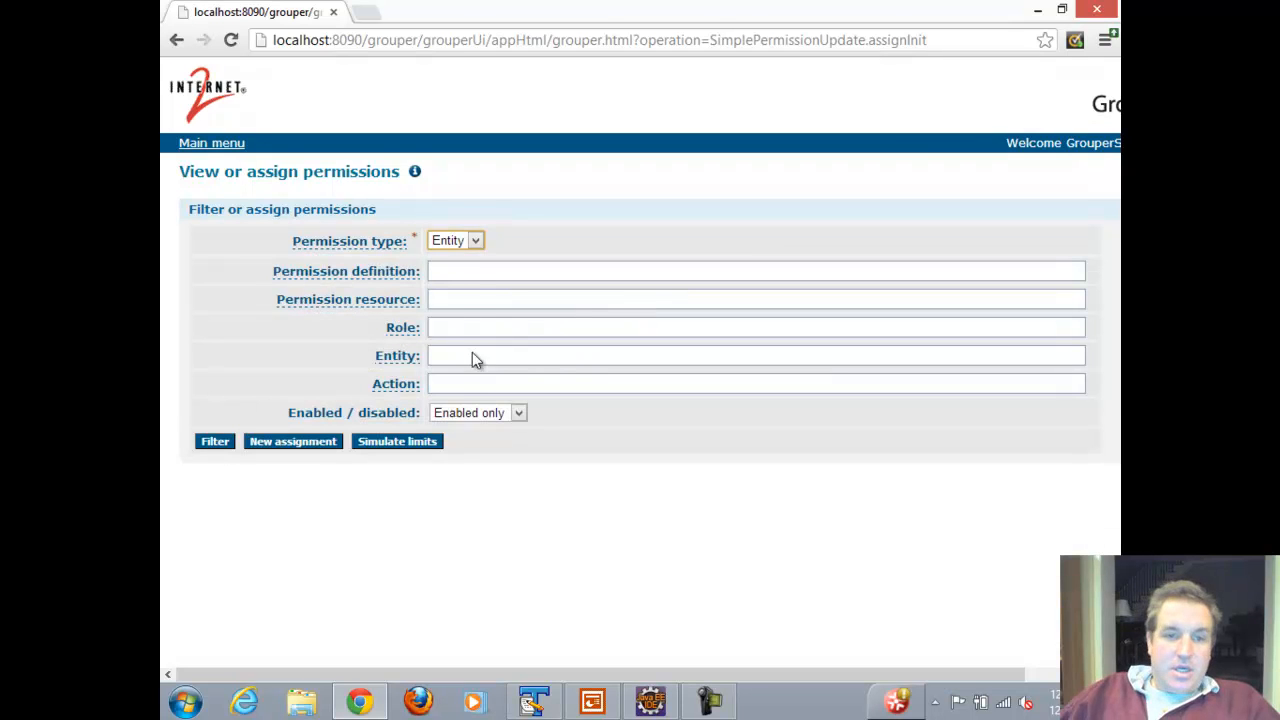
left_click(465, 270)
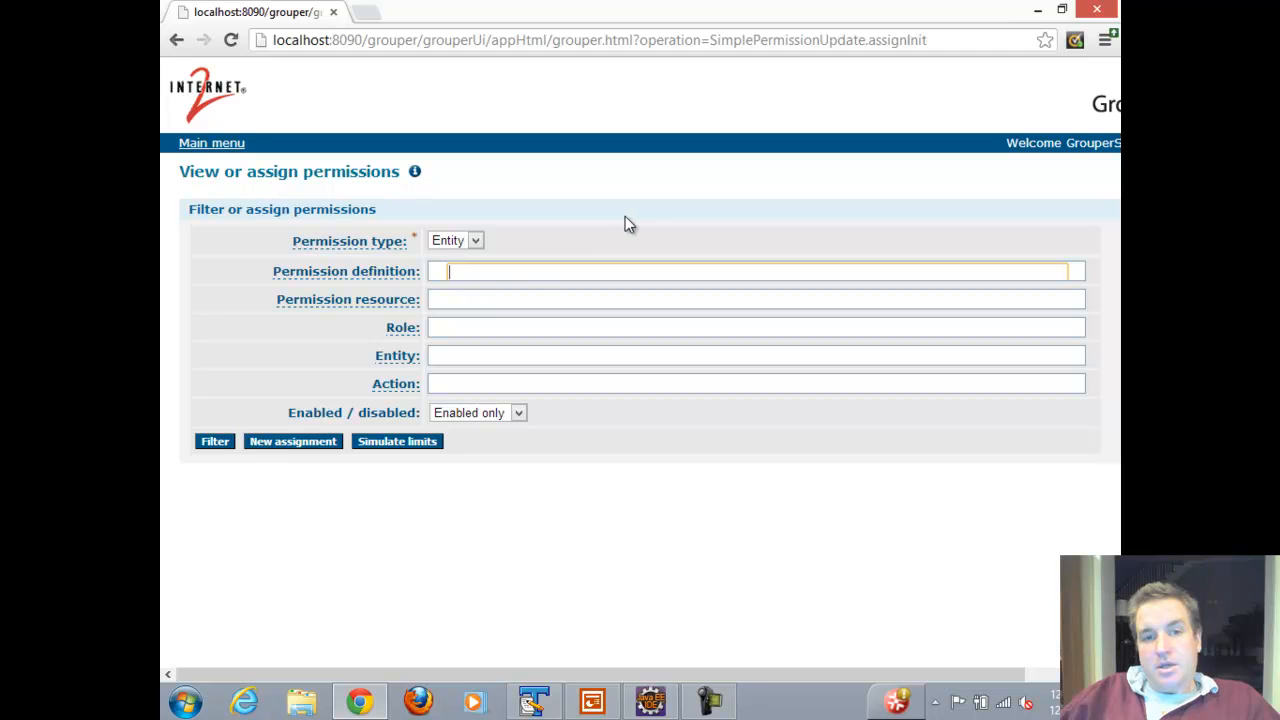
left_click(480, 296)
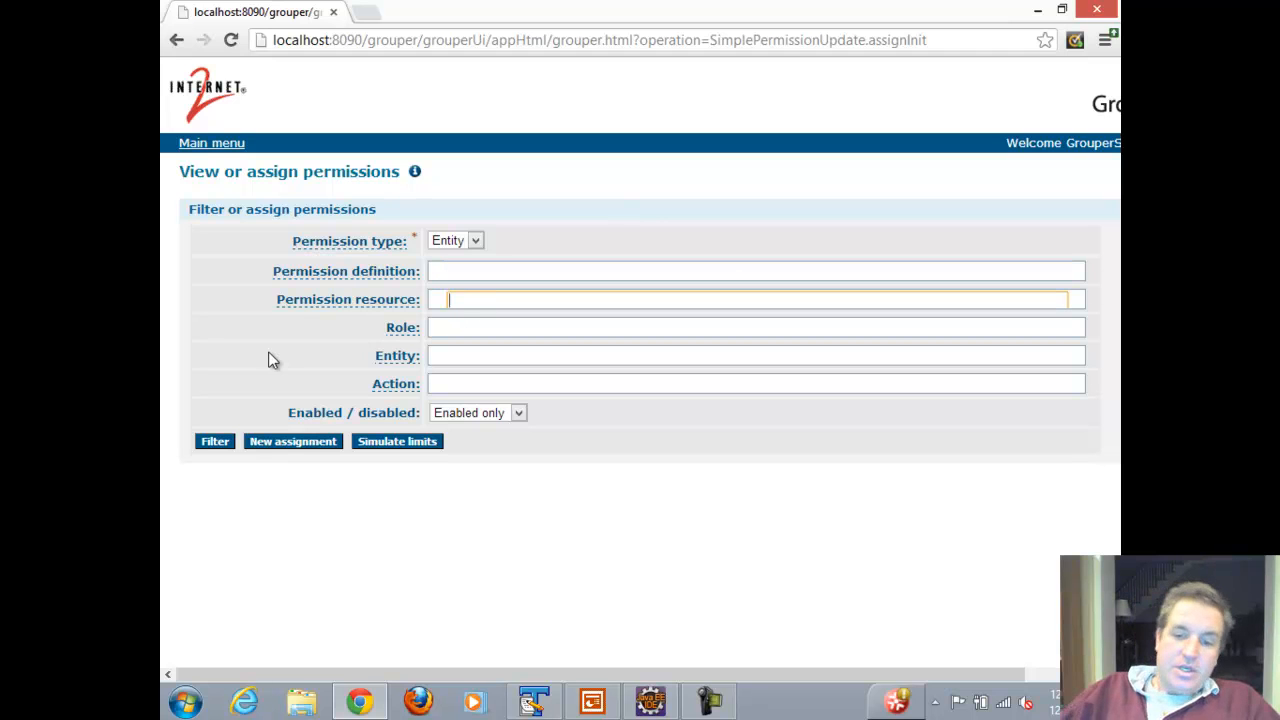
type("pe")
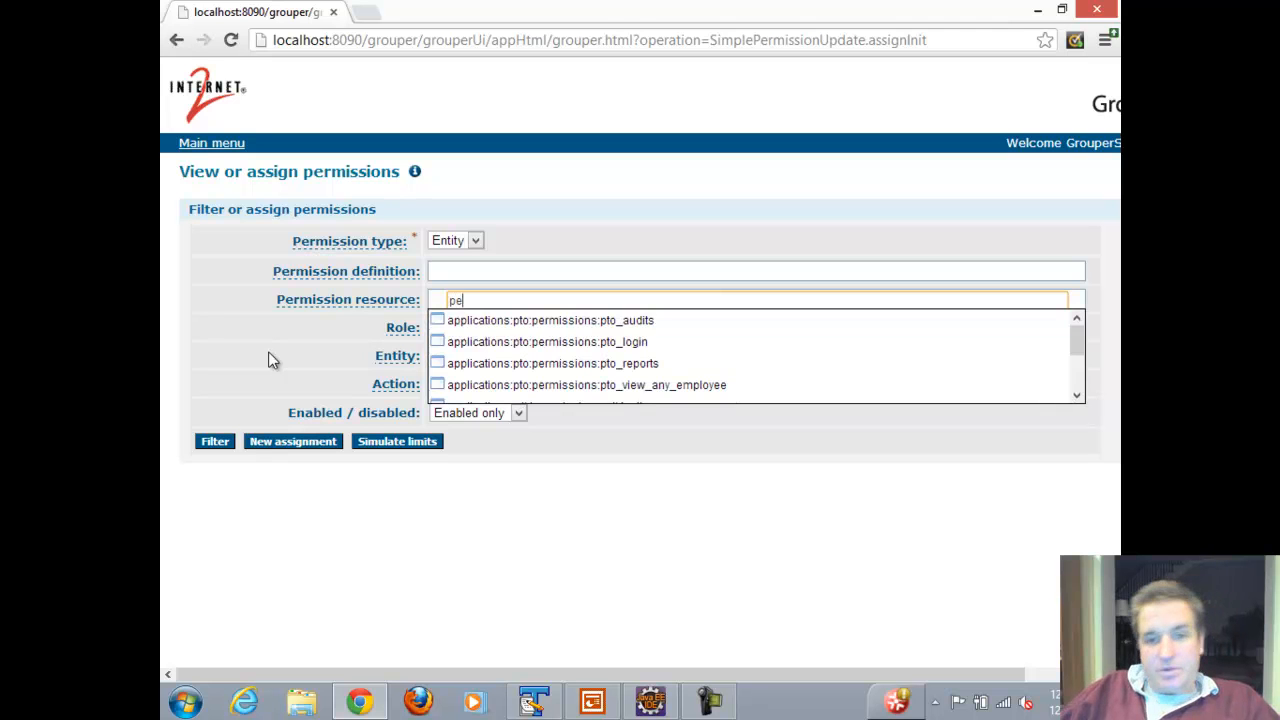
mouse_move(1081, 339)
left_mouse_down()
mouse_move(1090, 381)
mouse_move(1081, 320)
left_mouse_up()
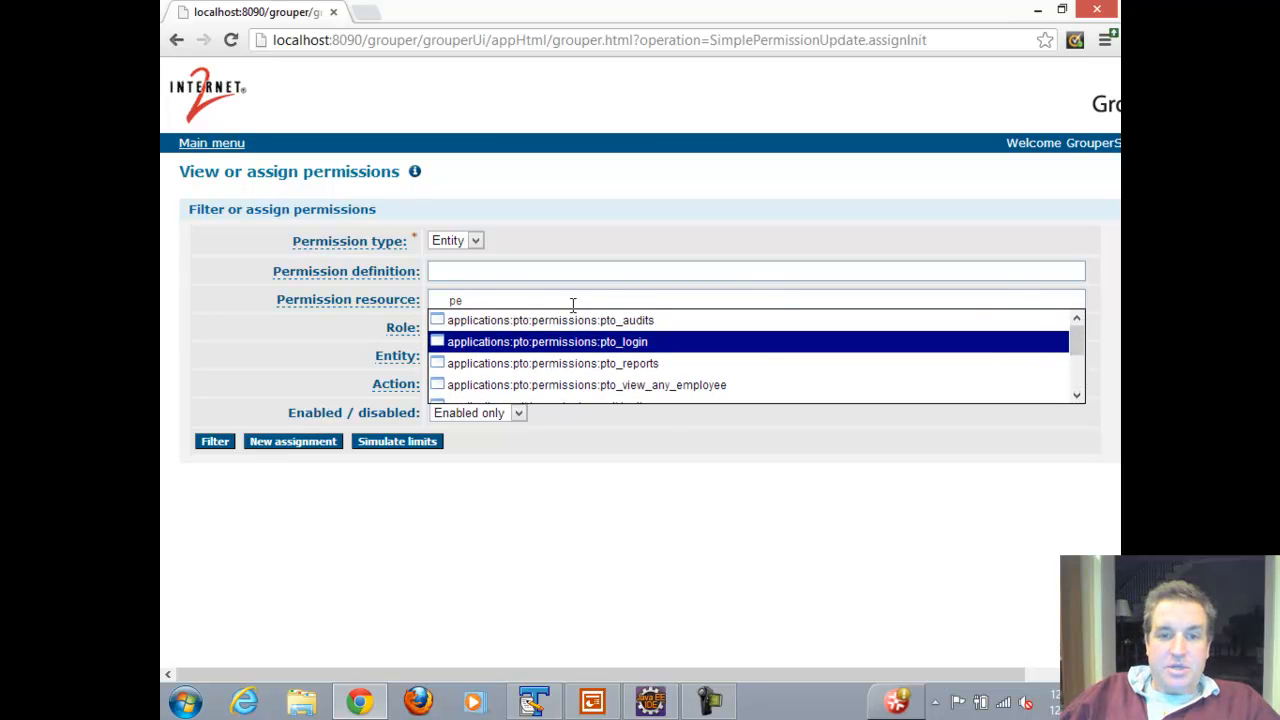
left_click_drag(503, 300, 439, 298)
key("BackSpace")
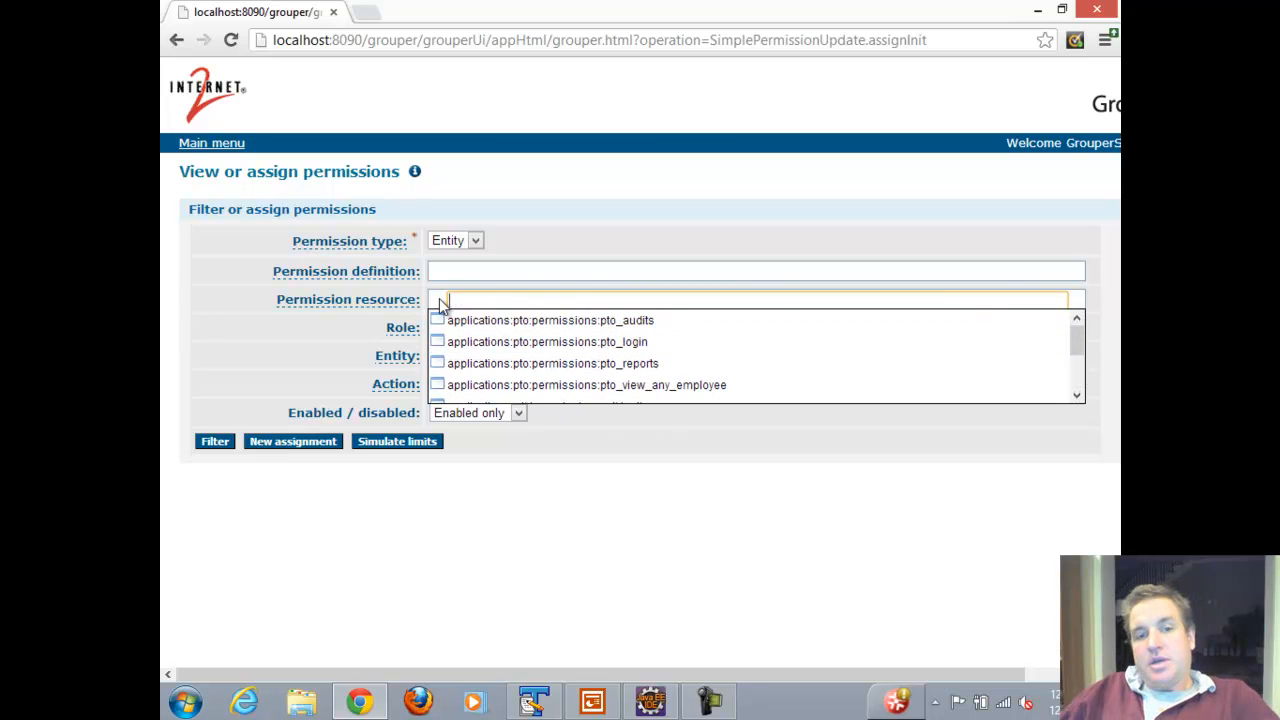
- Search the permission definitions for "wiki" and choose applications:wiki:permissions:wiki_permission_definition
left_click(466, 271)
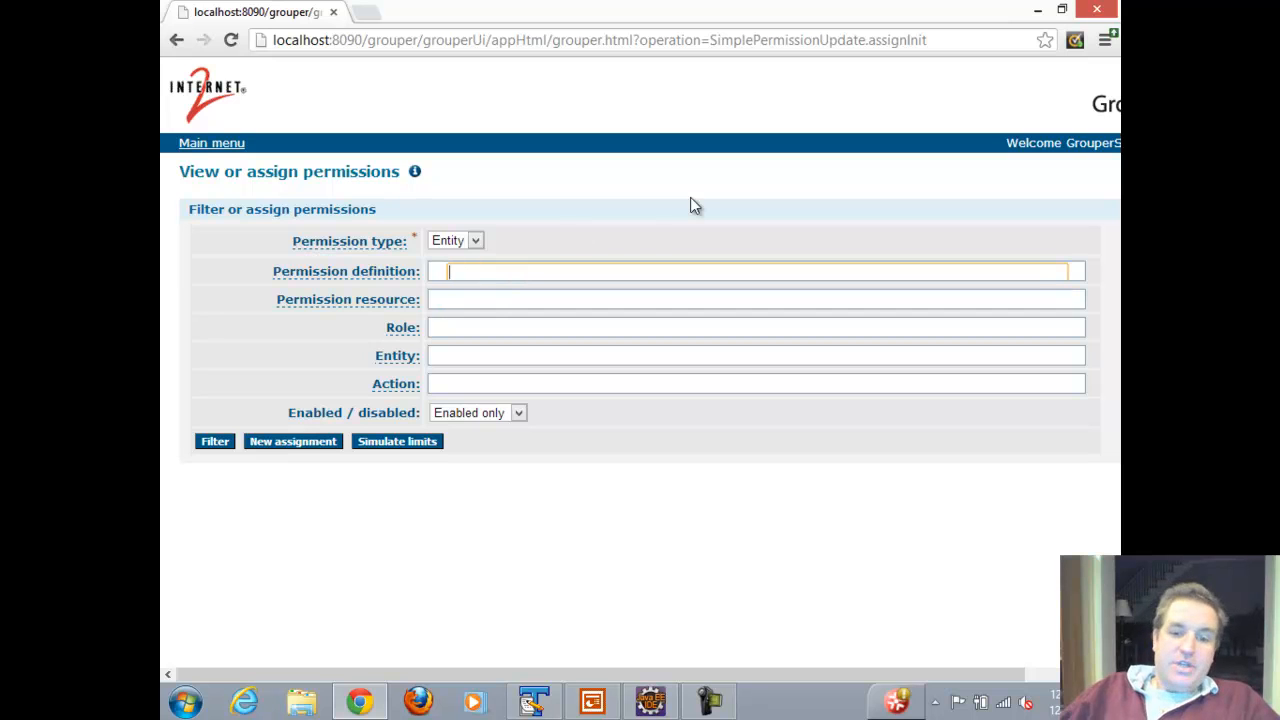
type("wiki")
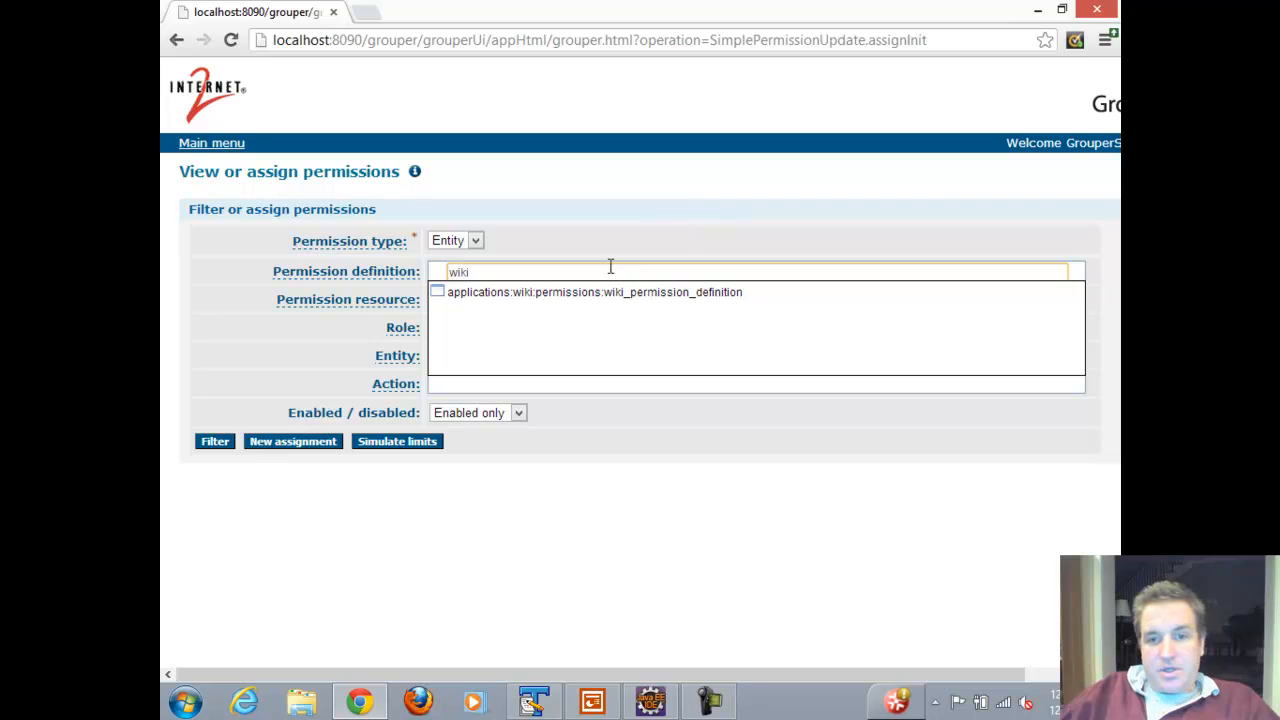
left_click(614, 292)
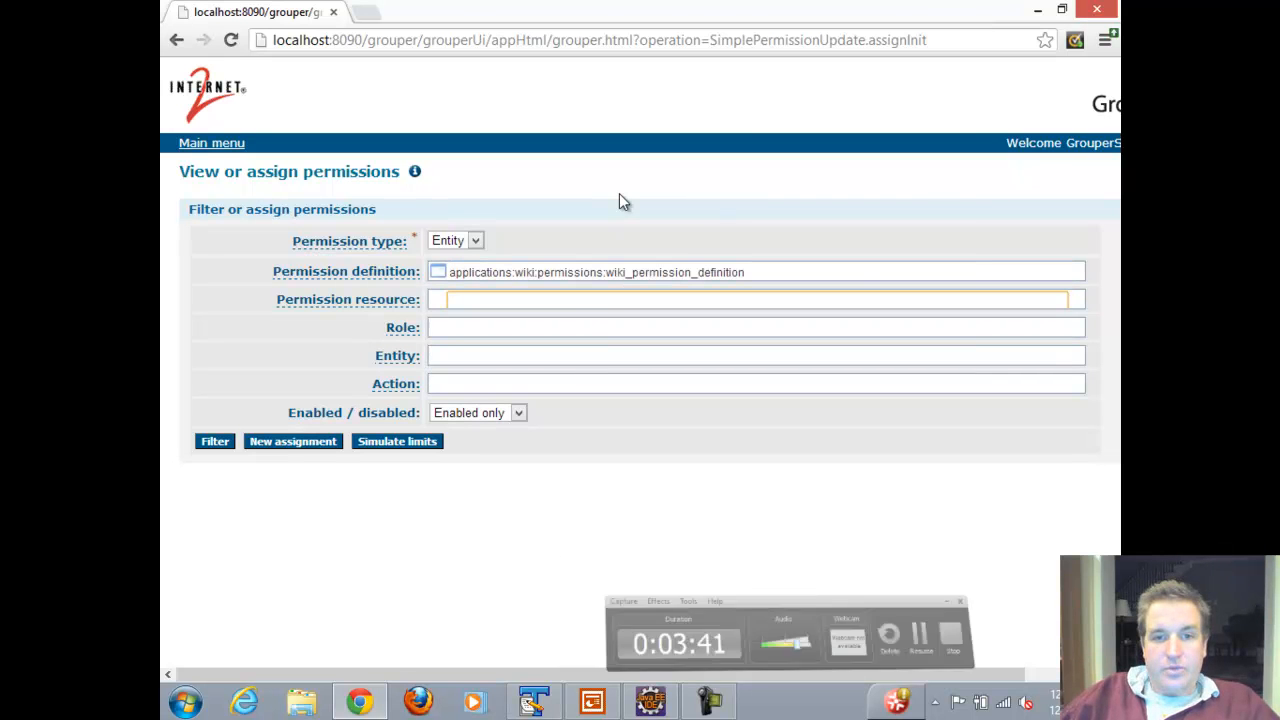
- Search for "pe", choose applications:wiki:permissions:wiki_reports as the permission resource, and filter the permission assignments
type("pe")
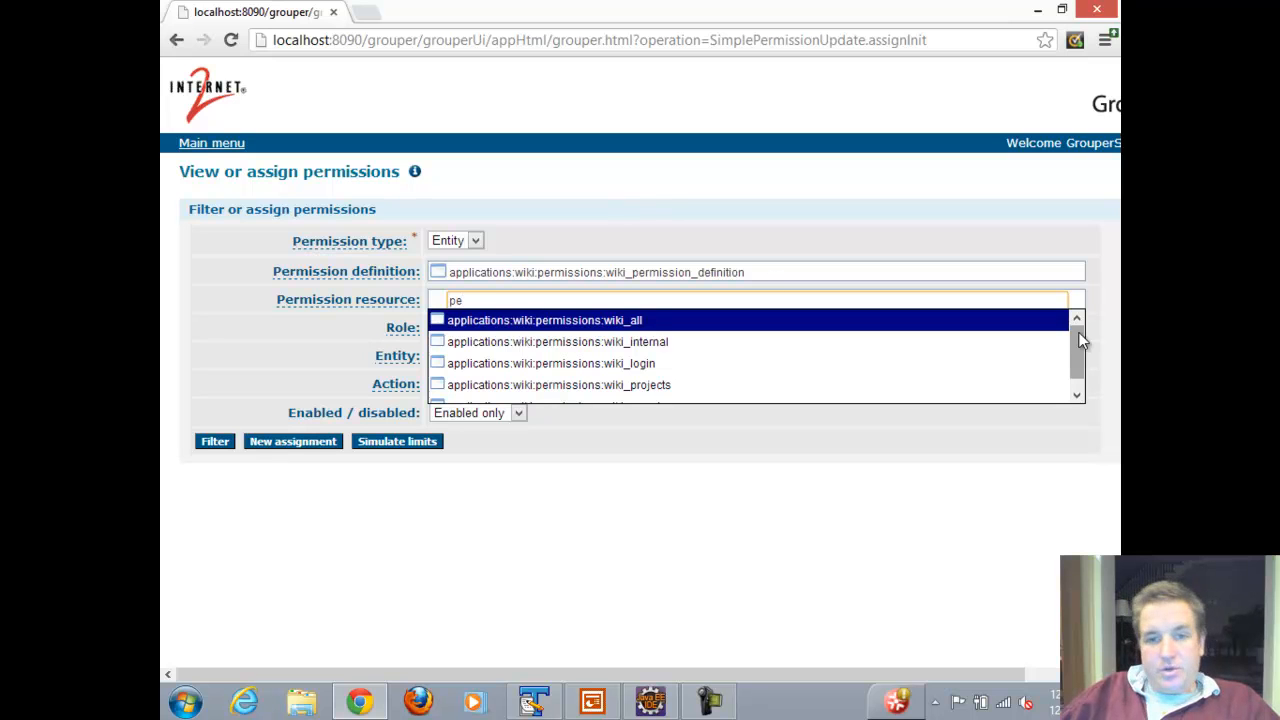
mouse_move(1079, 335)
left_mouse_down()
mouse_move(1078, 356)
mouse_move(1076, 327)
left_mouse_up()
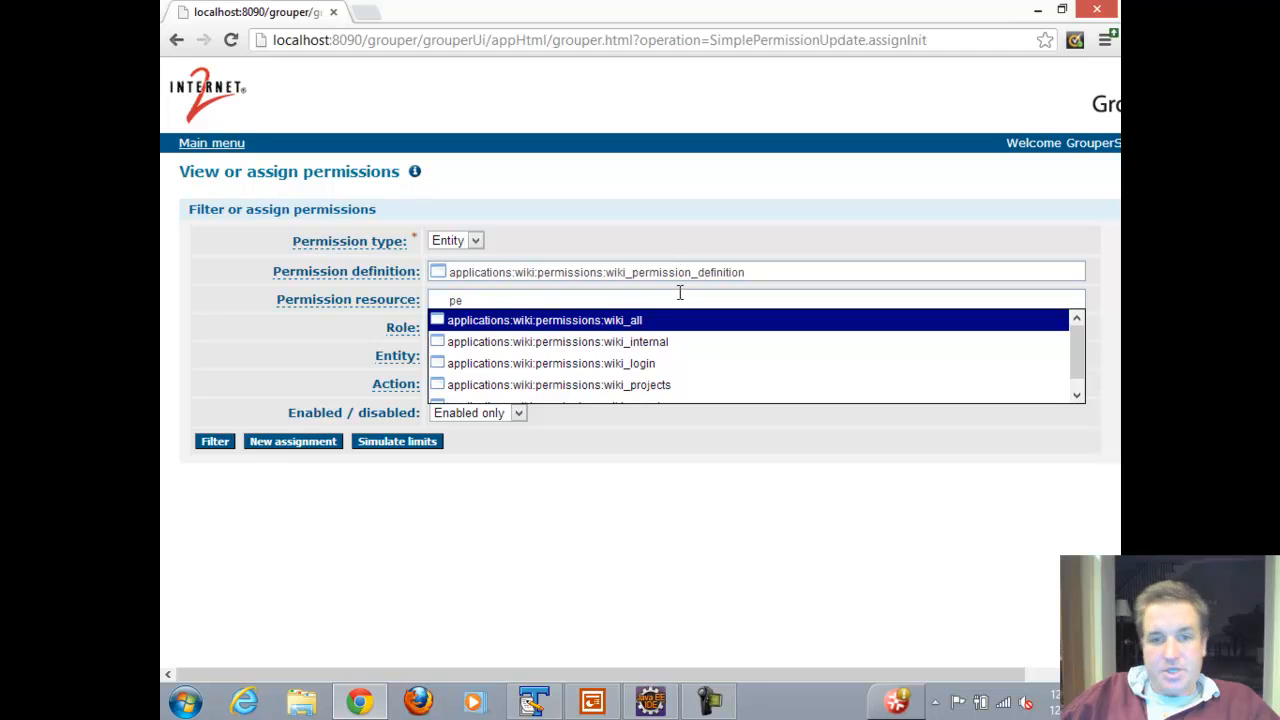
left_click(1077, 395)
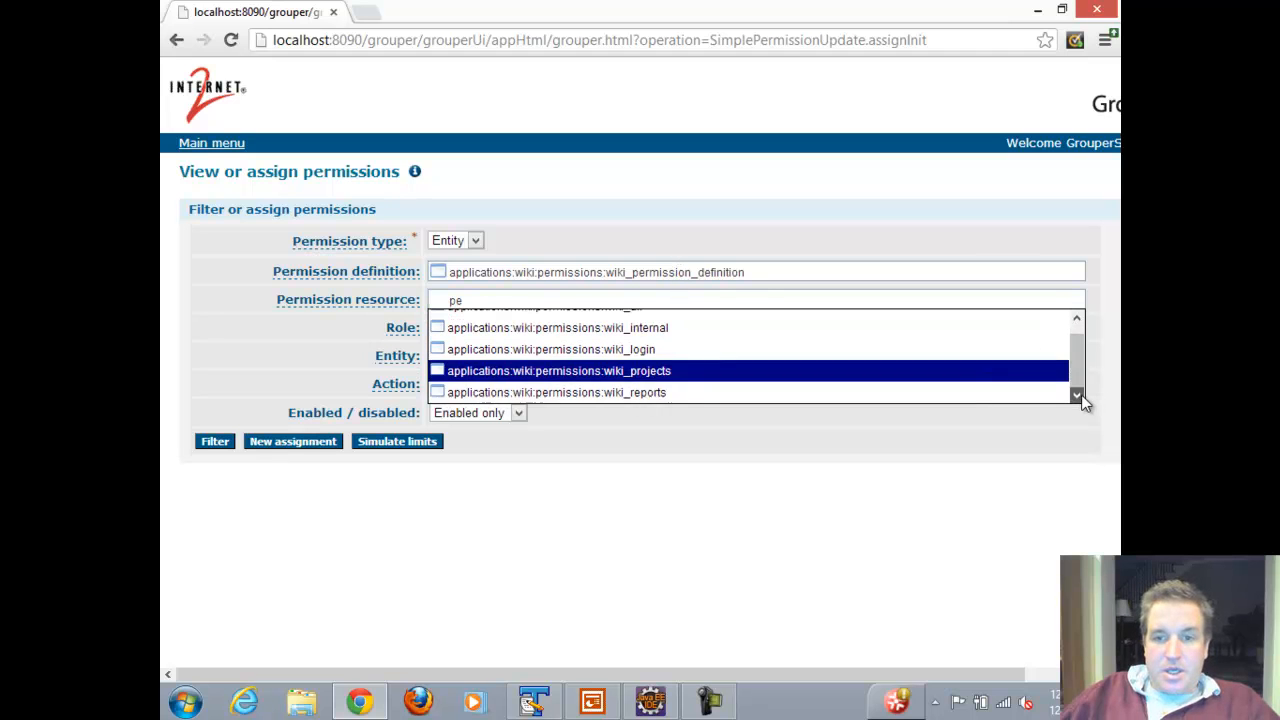
left_click(738, 395)
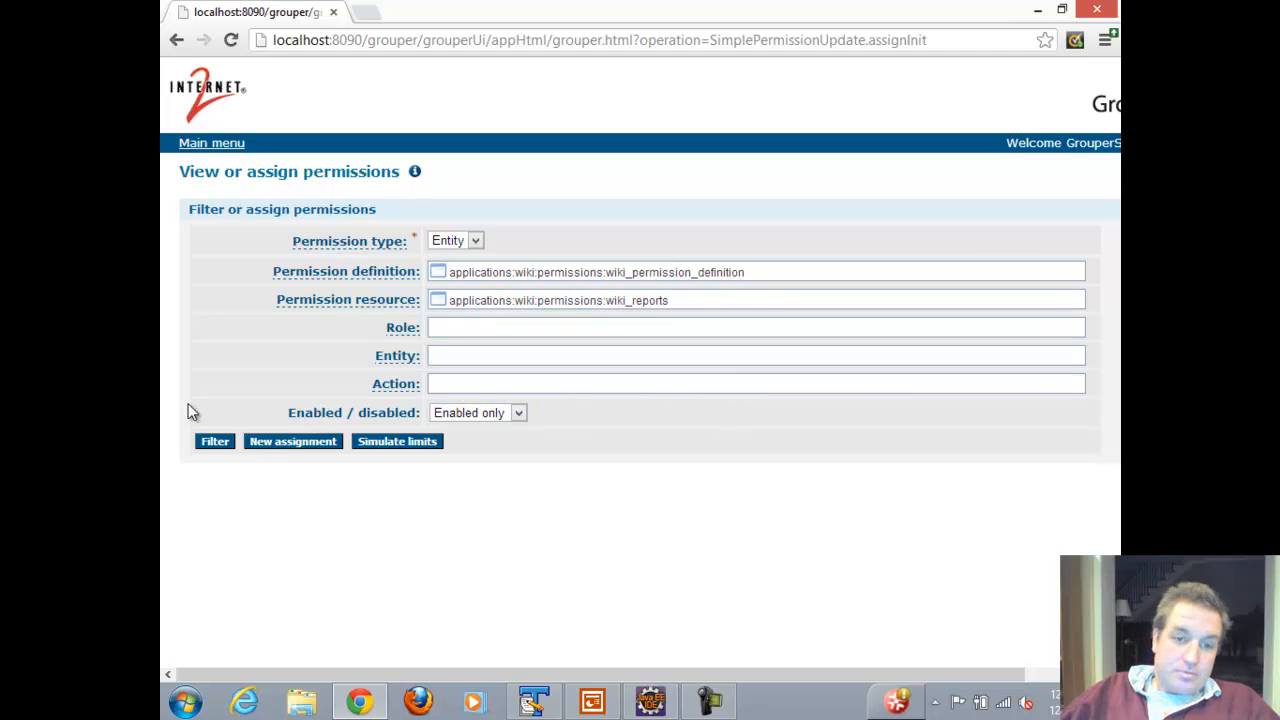
left_click(213, 450)
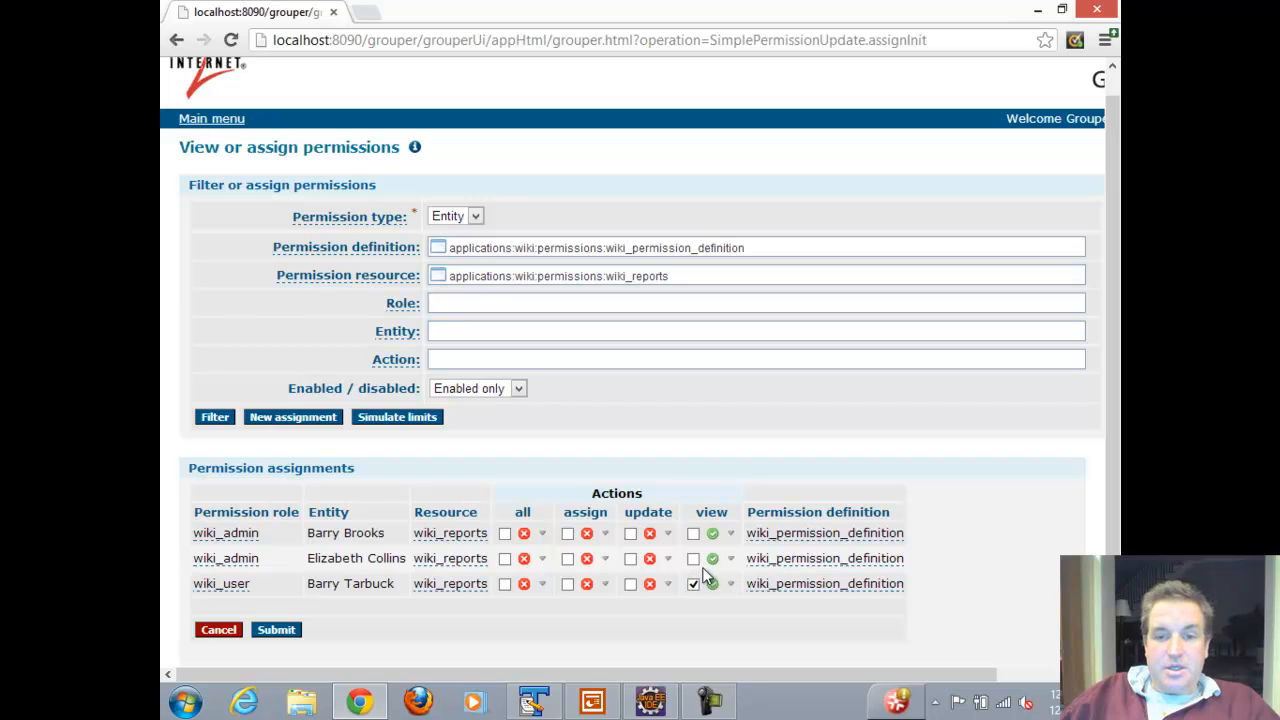
mouse_move(712, 563)
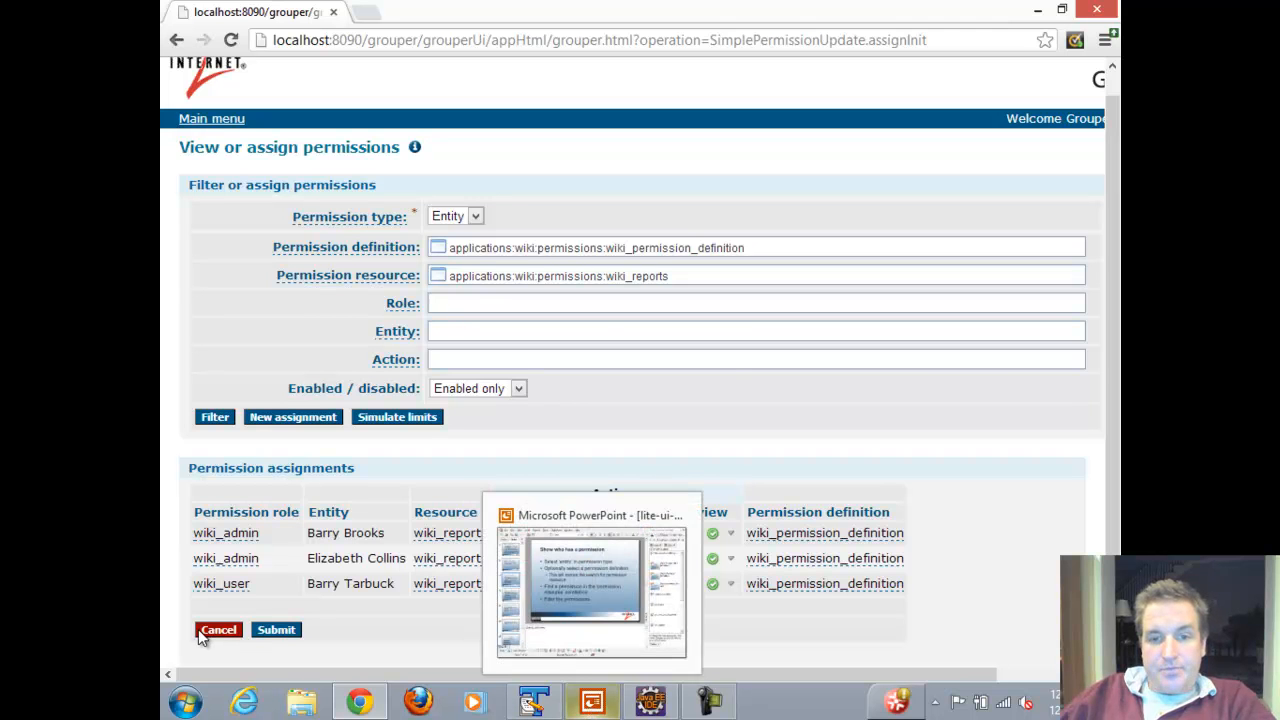
- On the empty permissions form, set the permission type to Entity and the permission resource to applications:pto:permissions:pto_login
key("alt+Tab")
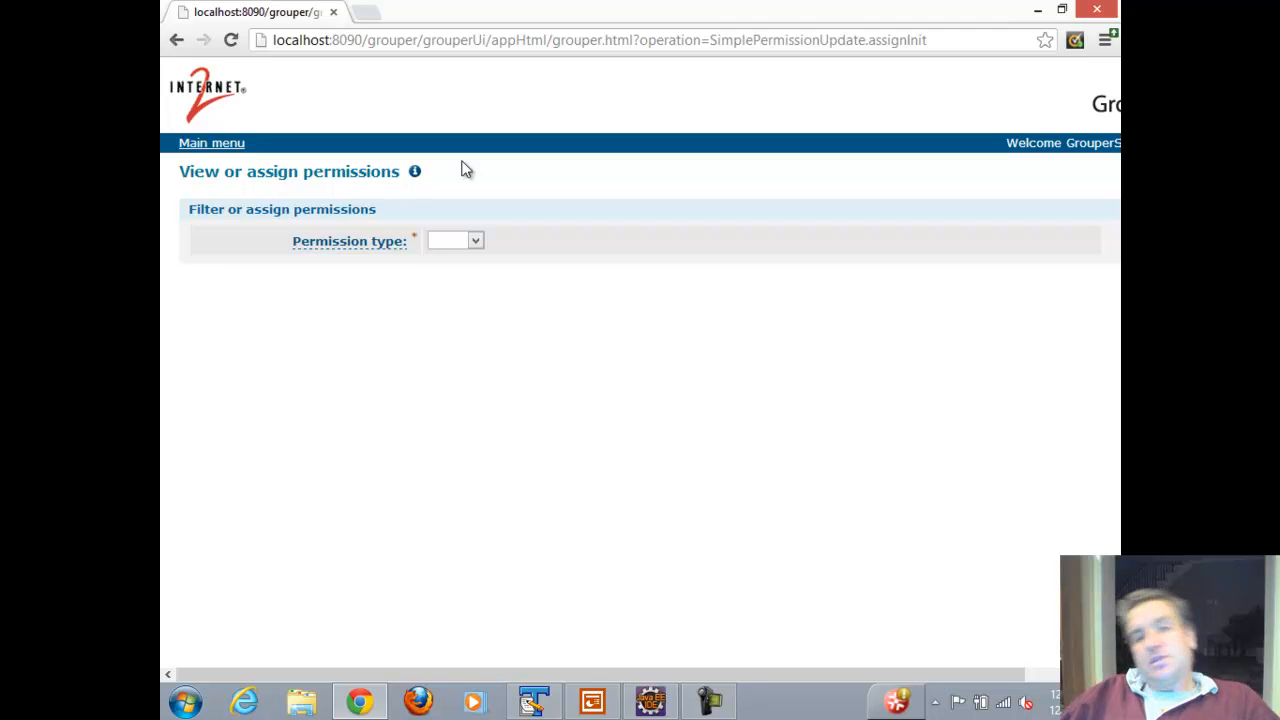
left_click(470, 242)
left_click(466, 288)
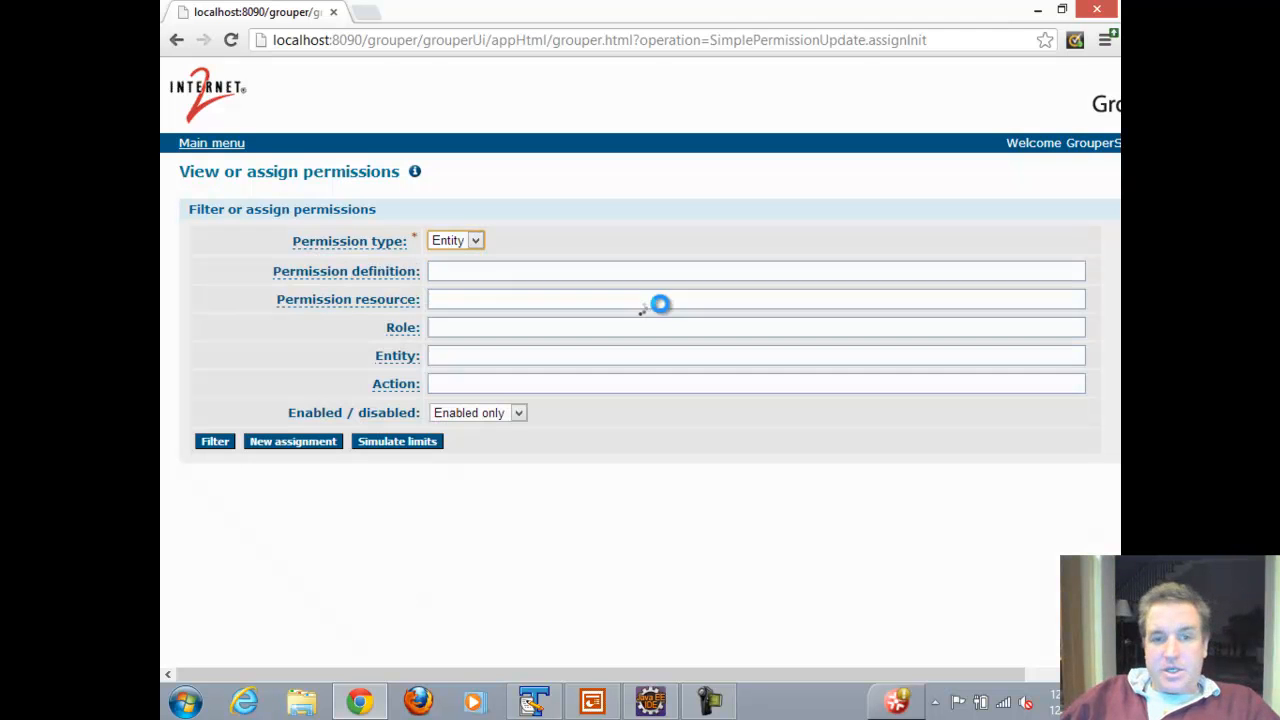
left_click(465, 301)
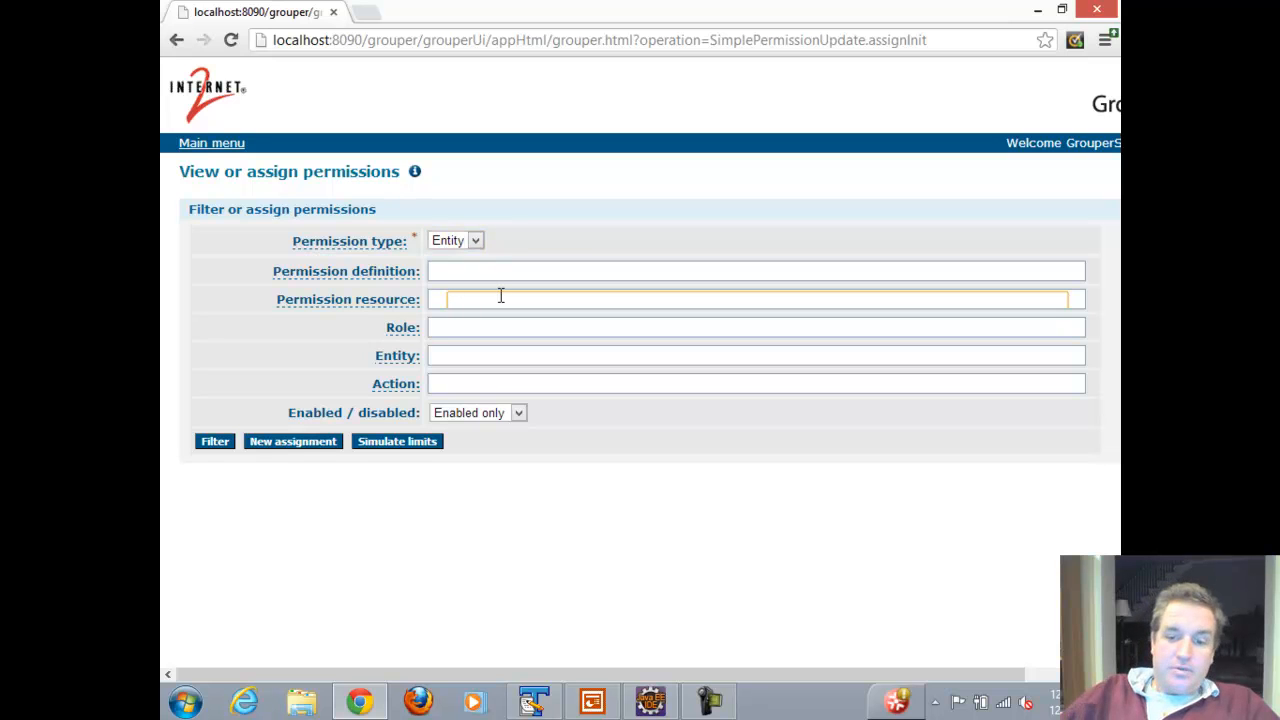
type("pto")
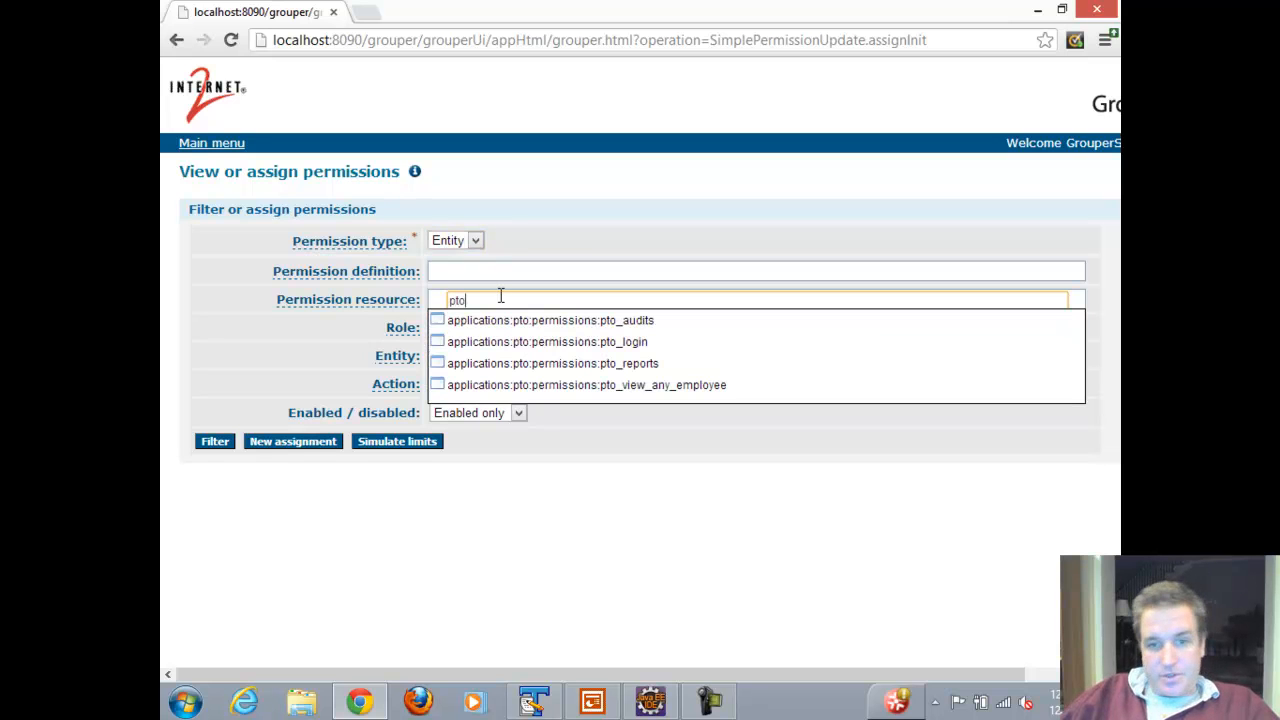
left_click(560, 343)
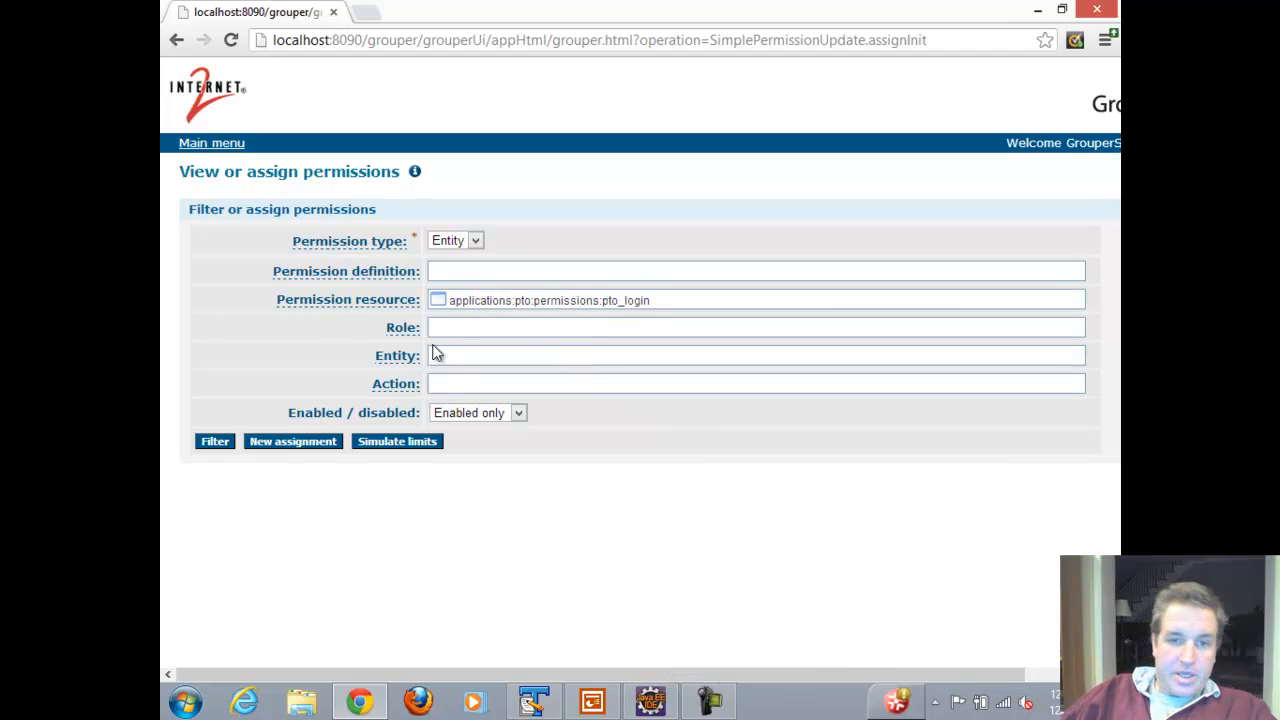
- Search the entities for "ba", choose the third suggested person, and filter the pto_login assignments
left_click(508, 355)
type("ba")
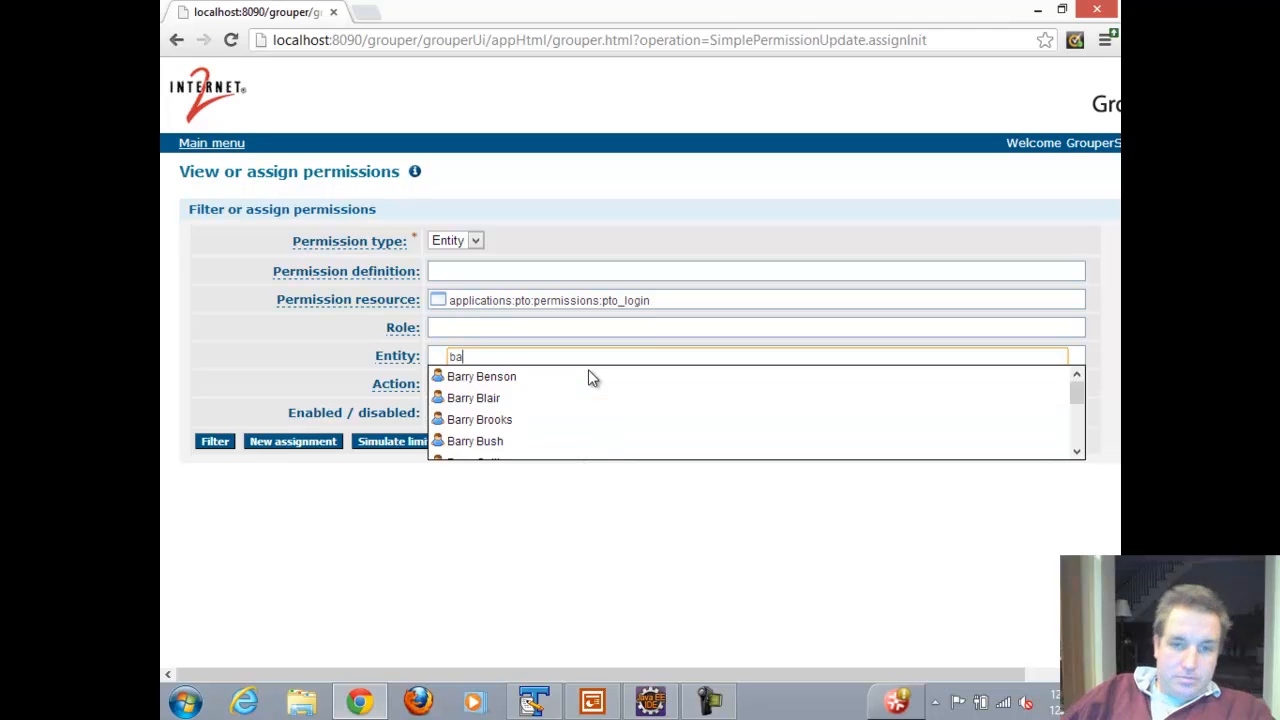
left_click(557, 420)
left_click(213, 442)
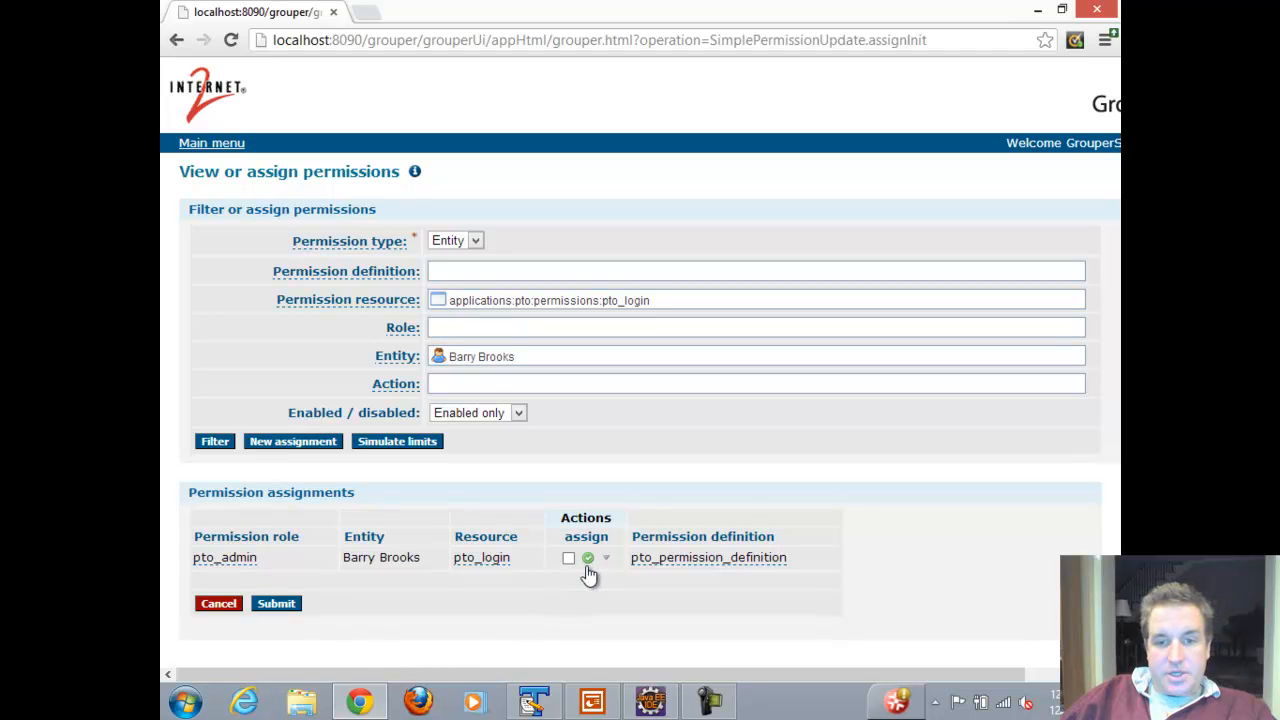
mouse_move(588, 566)
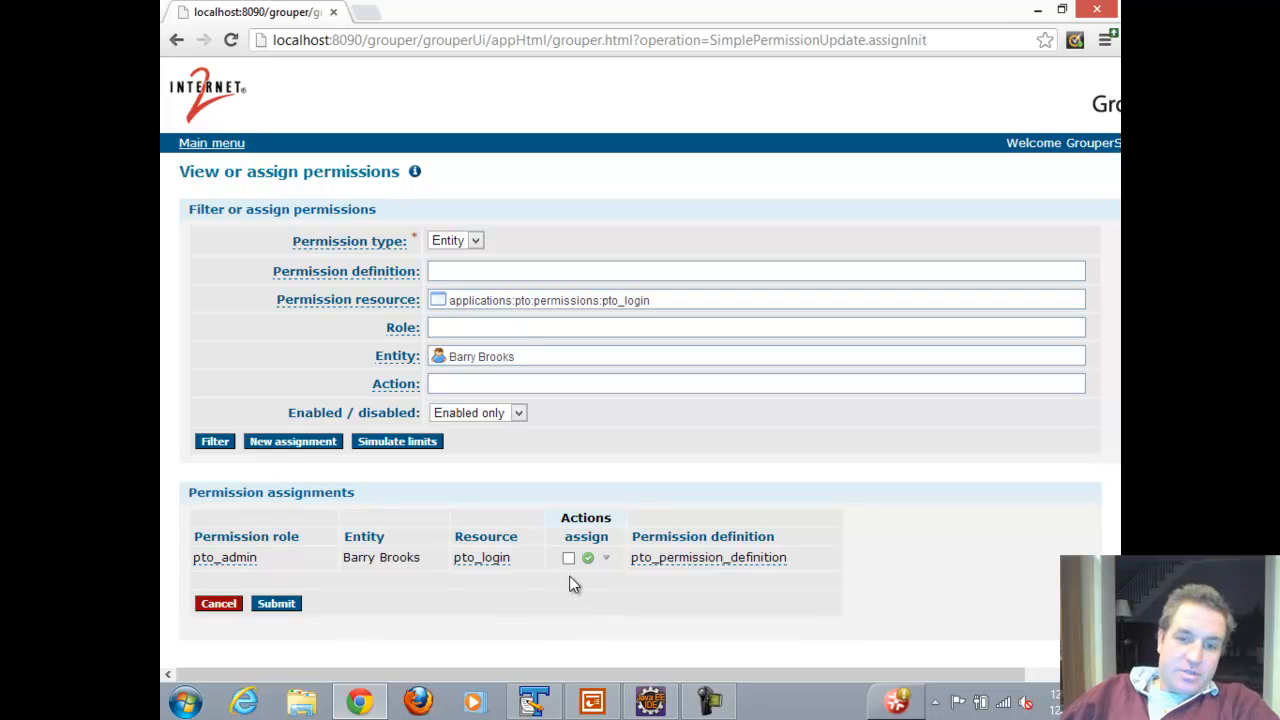
- Replace the entity with the third person suggested for "re" and filter the pto_login assignments again
left_click_drag(525, 357, 408, 362)
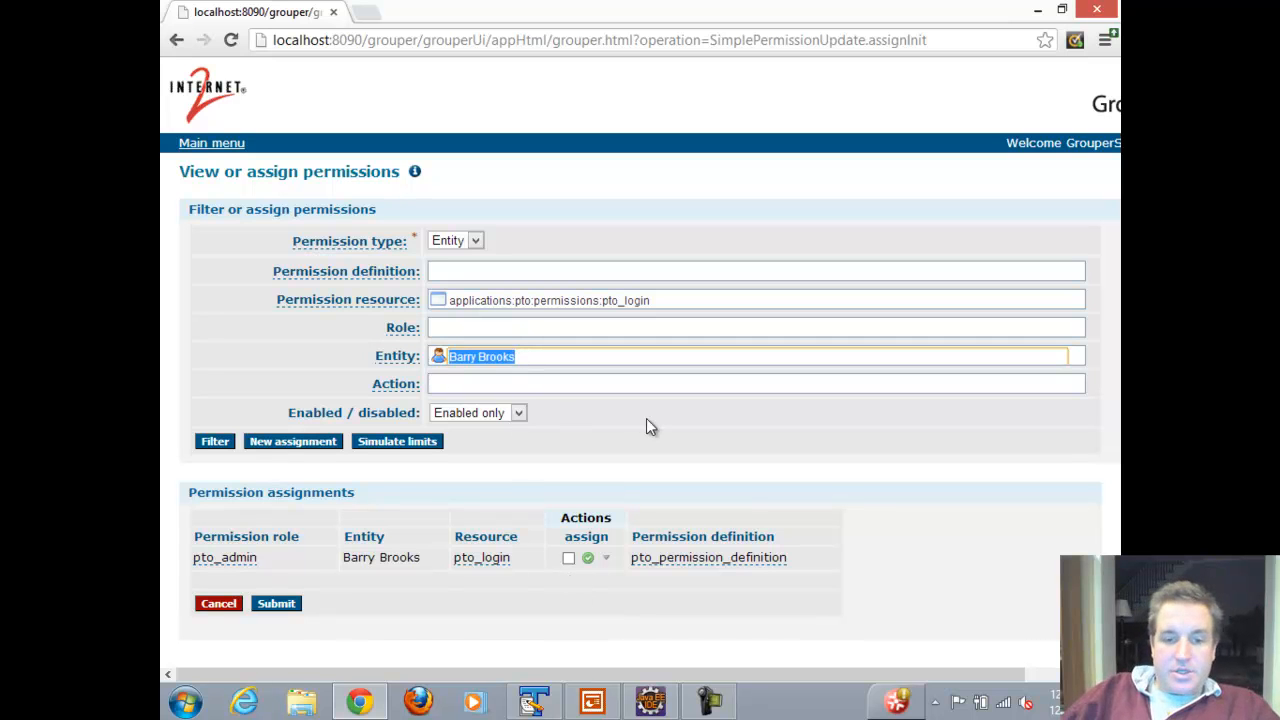
type("re")
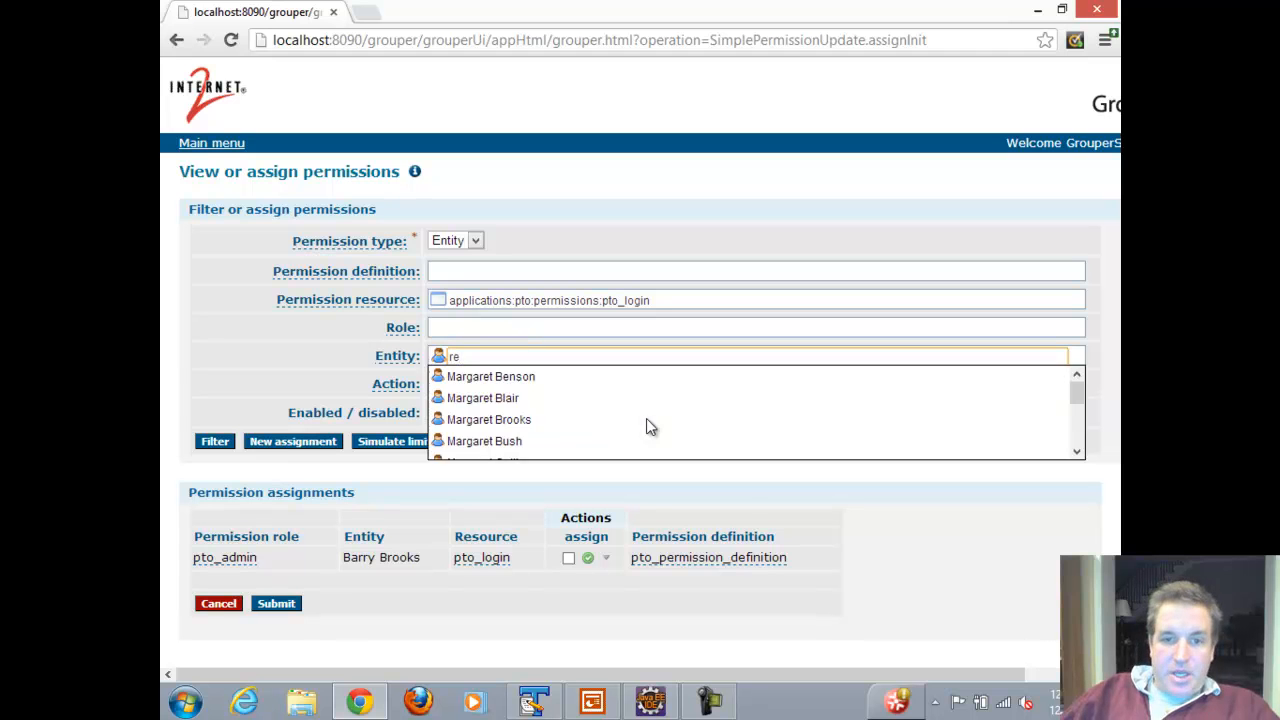
left_click(517, 420)
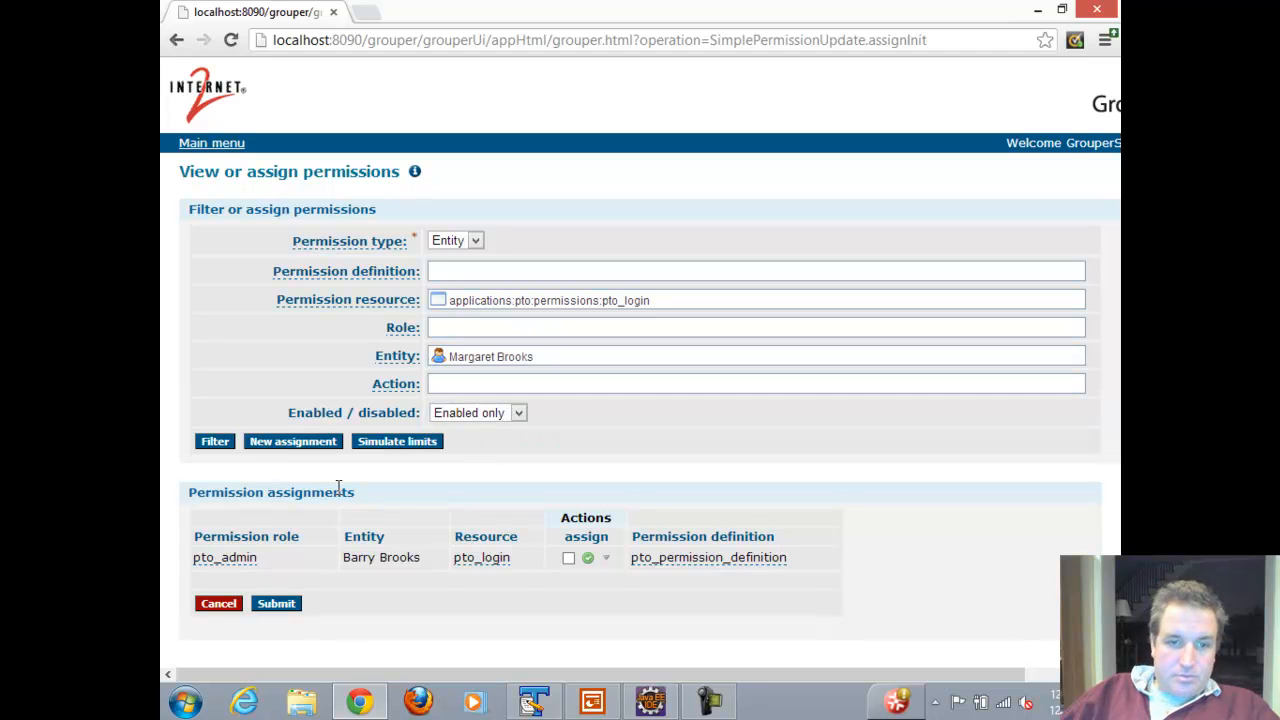
left_click(206, 443)
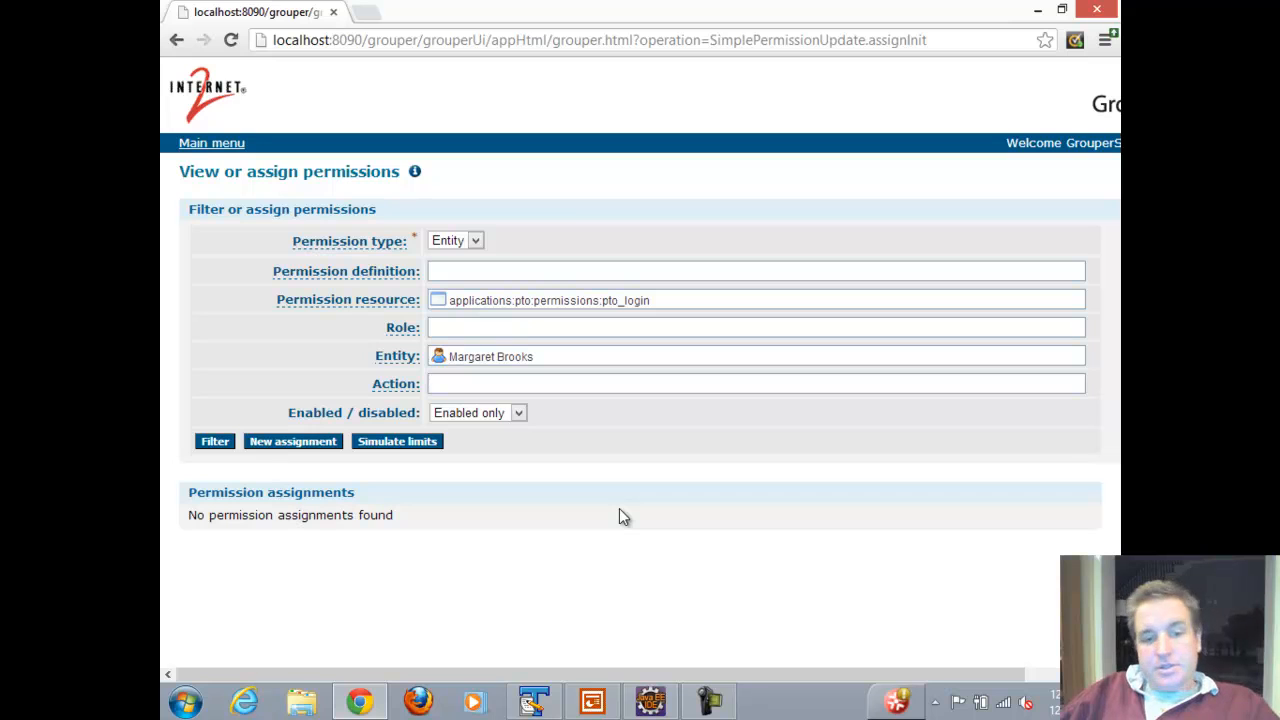
key("alt+Tab")
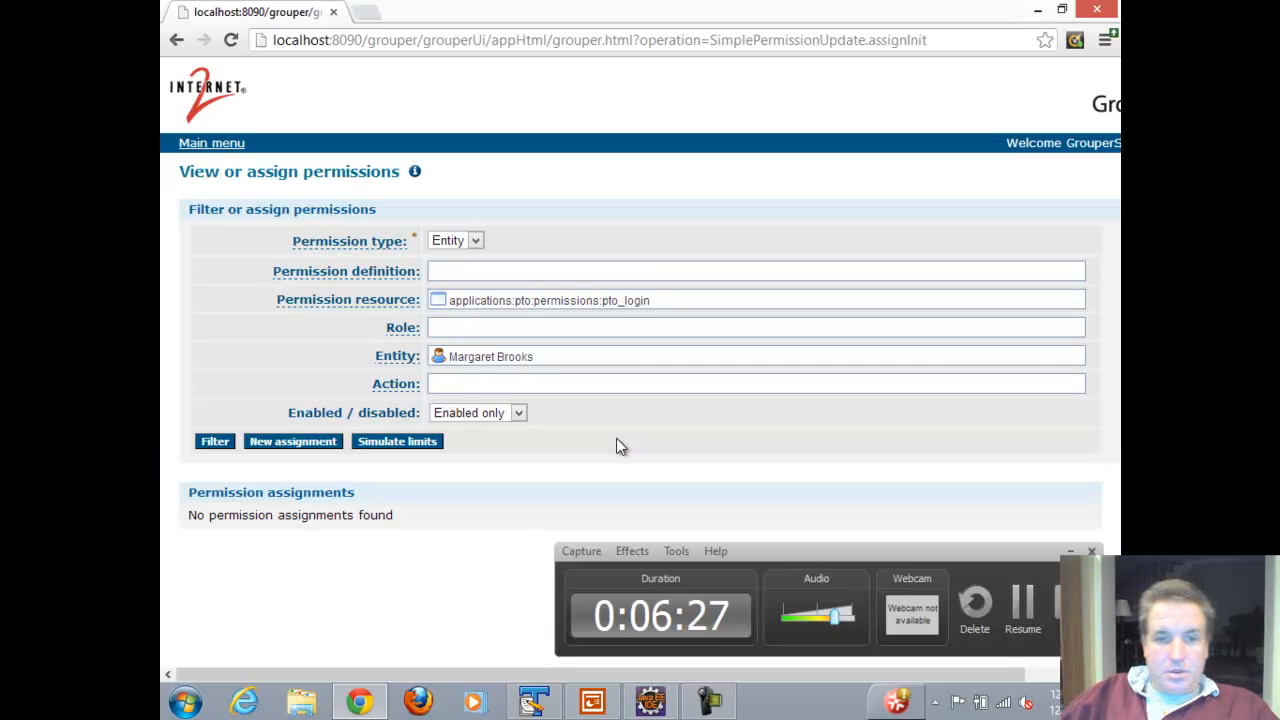
- Replace the entity with the third person suggested for "ba" and set the role to applications:pto:roles:pto_user
left_click(567, 355)
left_click_drag(567, 355, 261, 355)
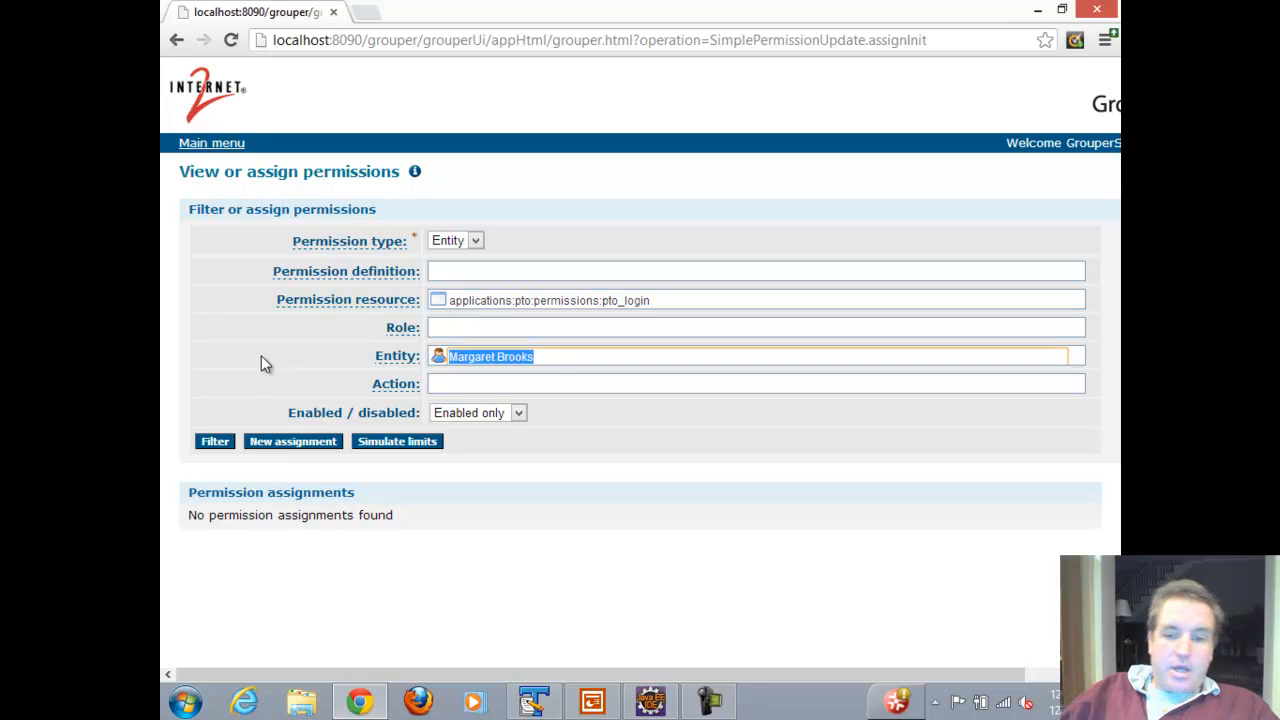
type("ba")
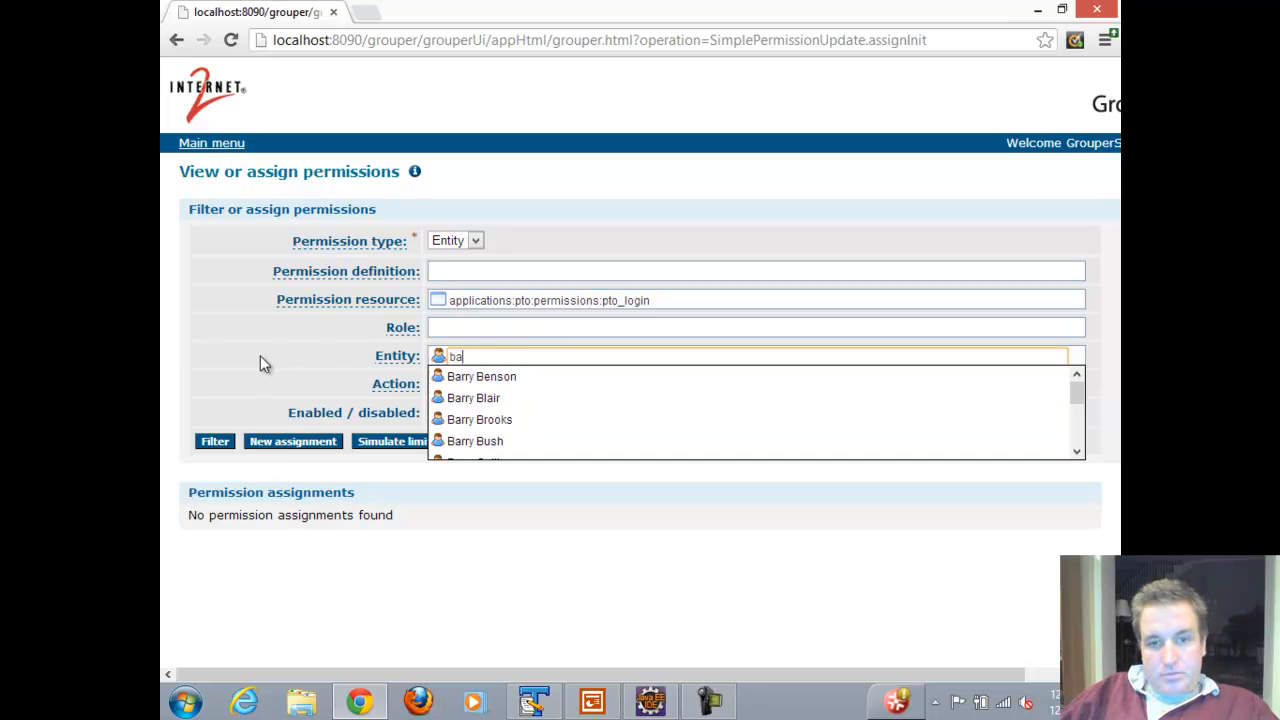
left_click(478, 420)
left_click(527, 329)
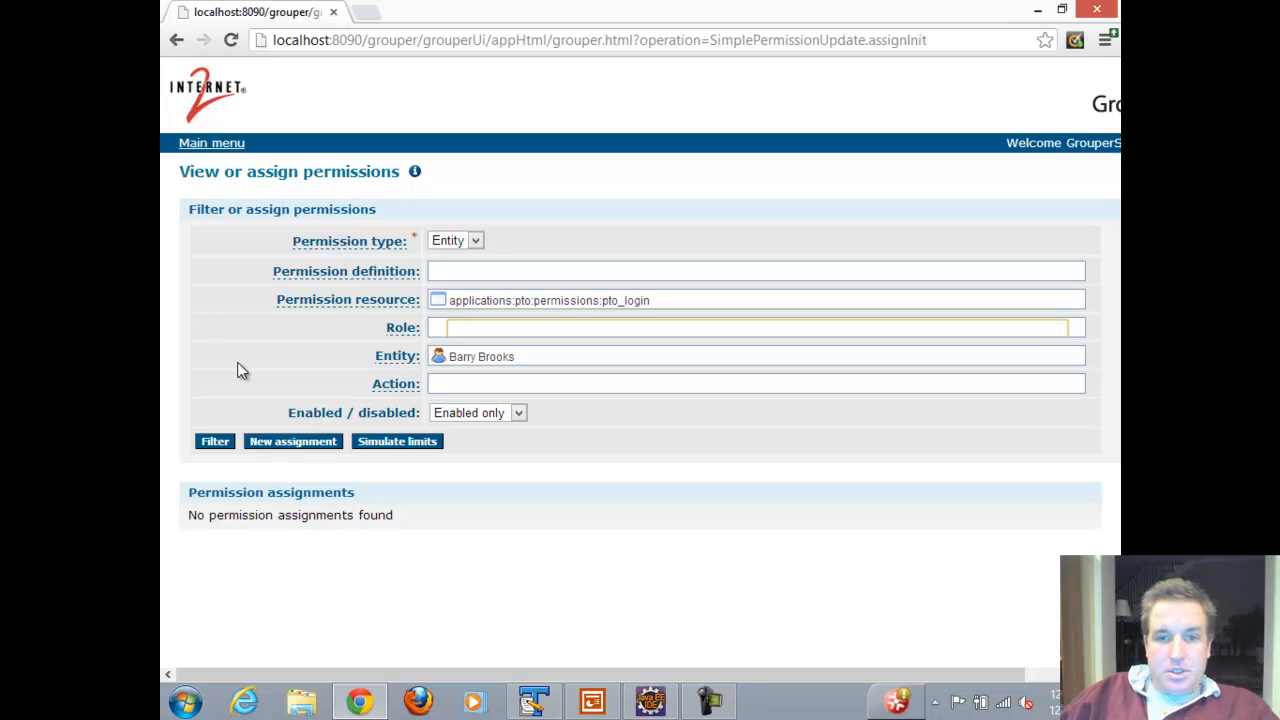
type("pt")
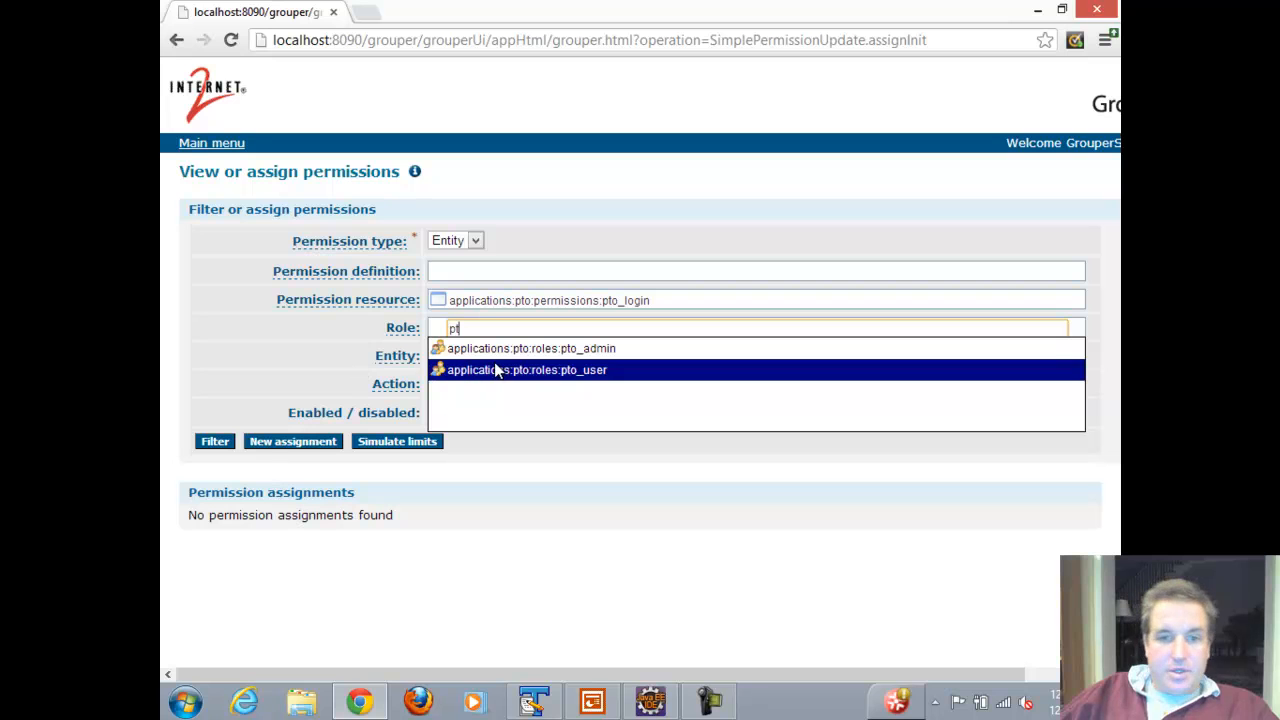
left_click(497, 370)
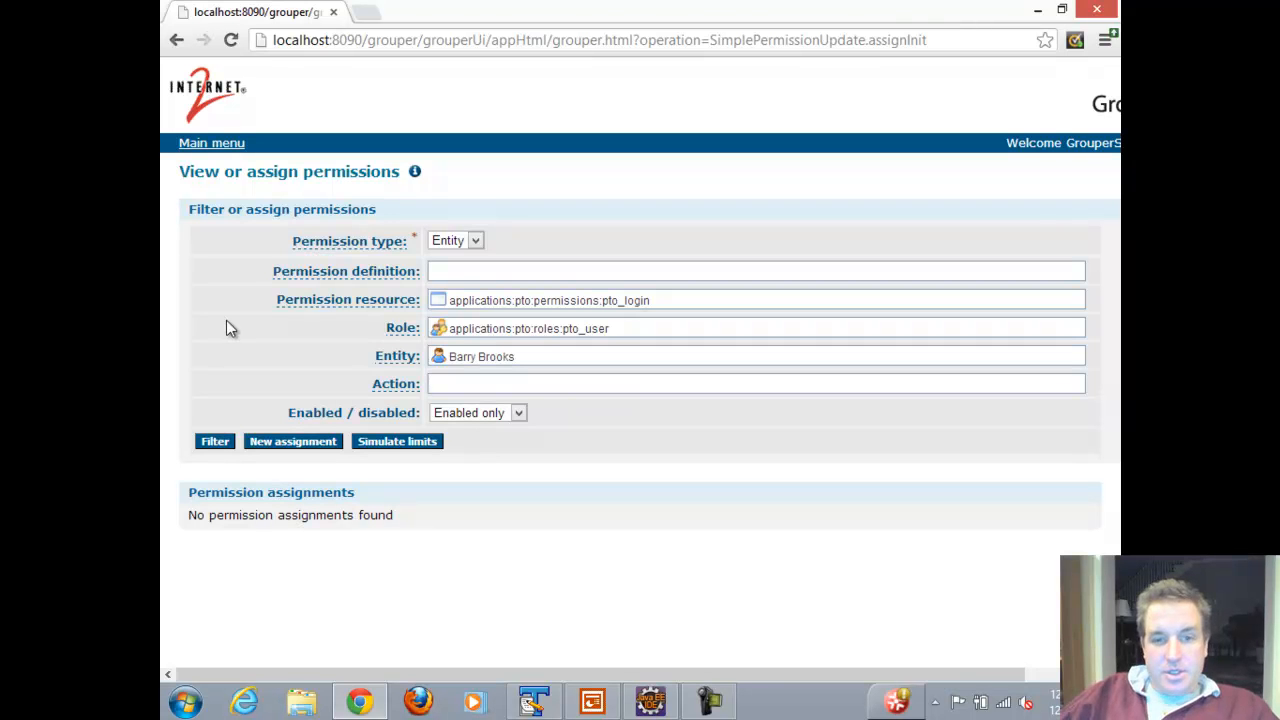
- Change the role to applications:pto:roles:pto_admin and filter the permission assignments
left_click_drag(586, 329, 646, 329)
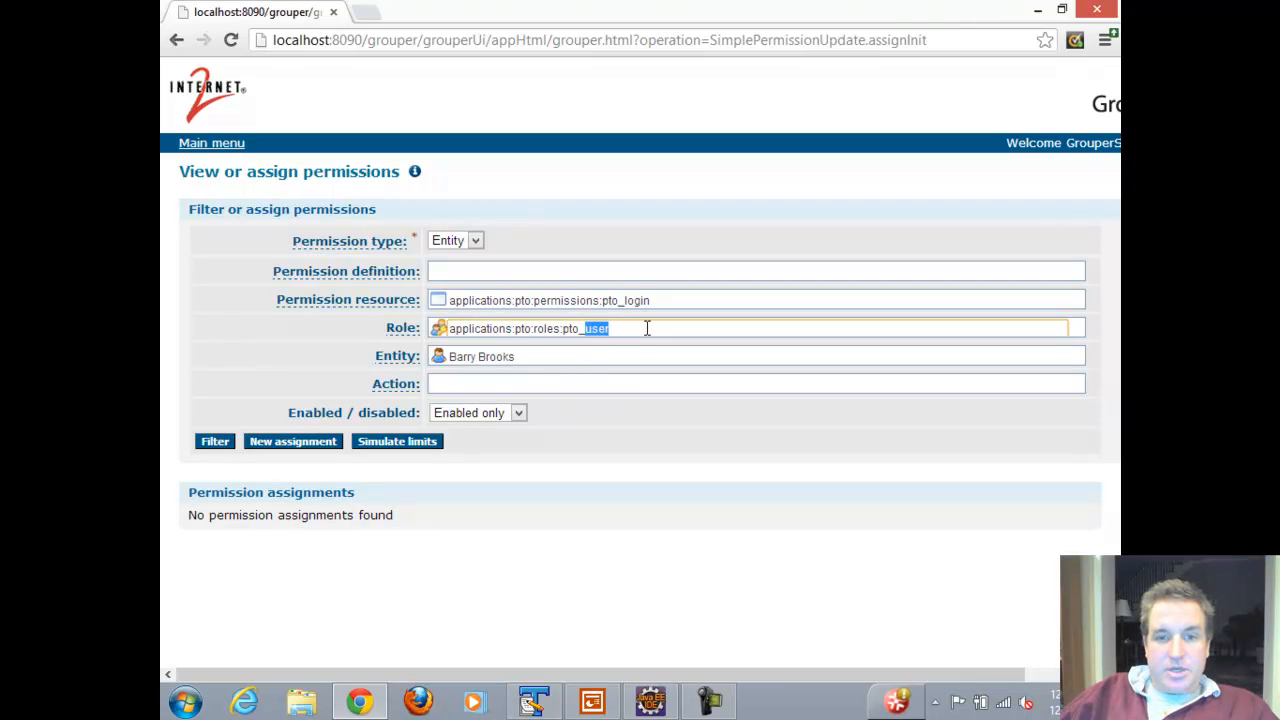
type("admin")
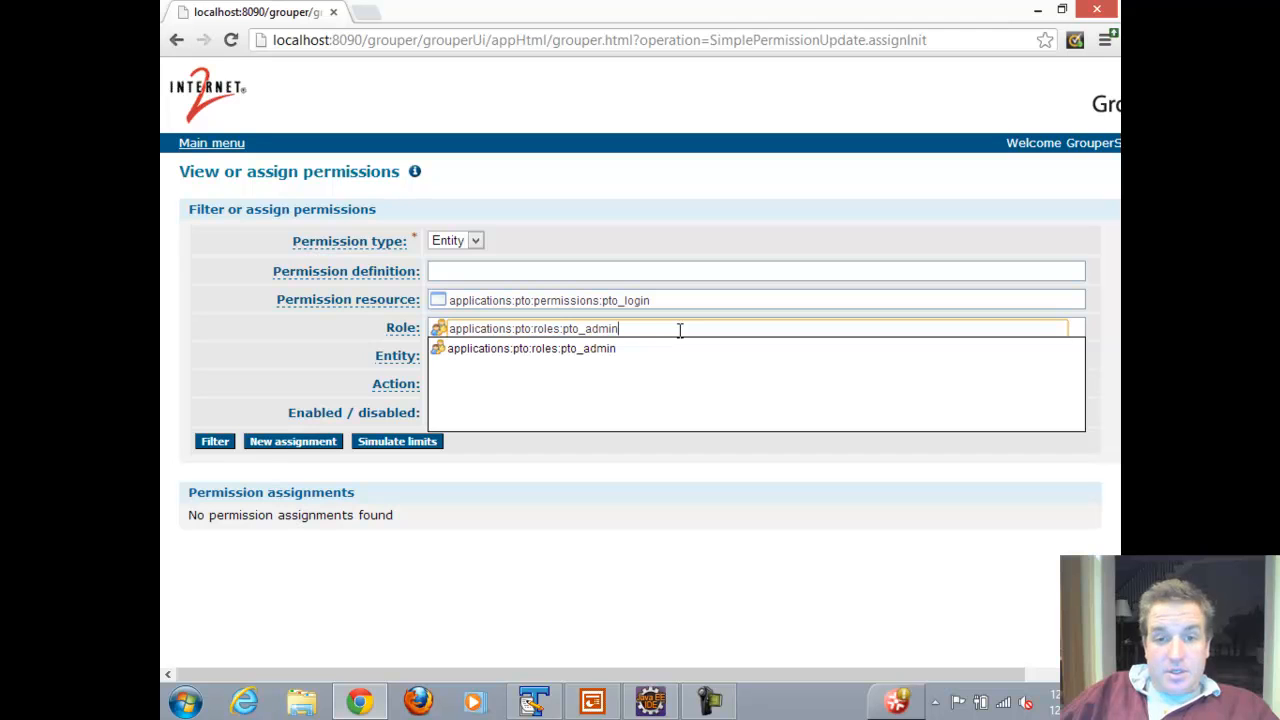
left_click(608, 350)
left_click(215, 442)
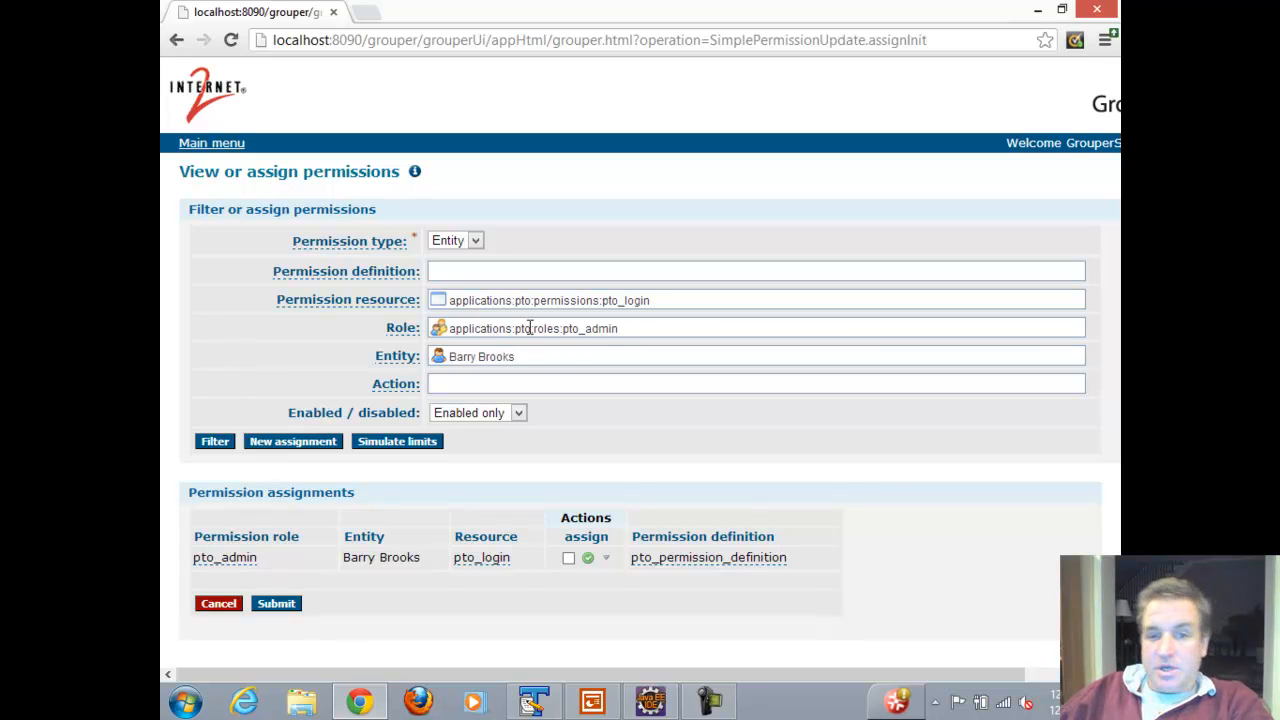
left_click(562, 330)
left_click_drag(562, 332, 634, 331)
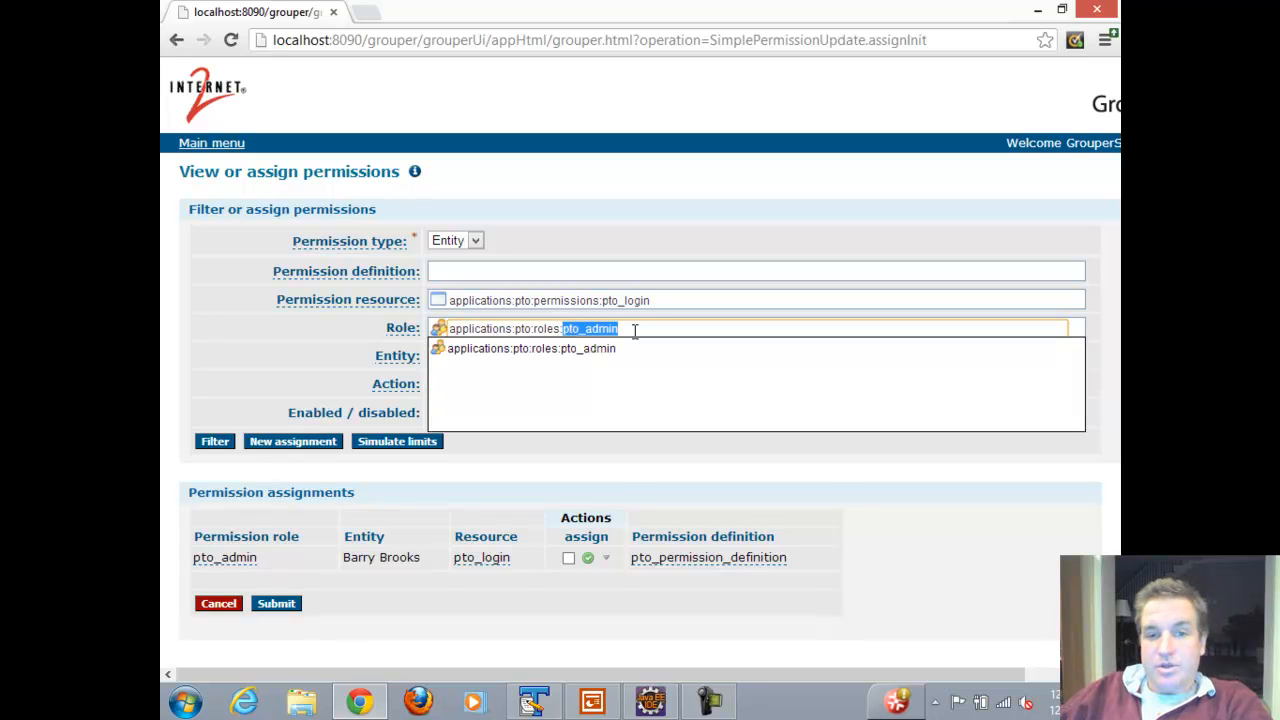
left_click(305, 340)
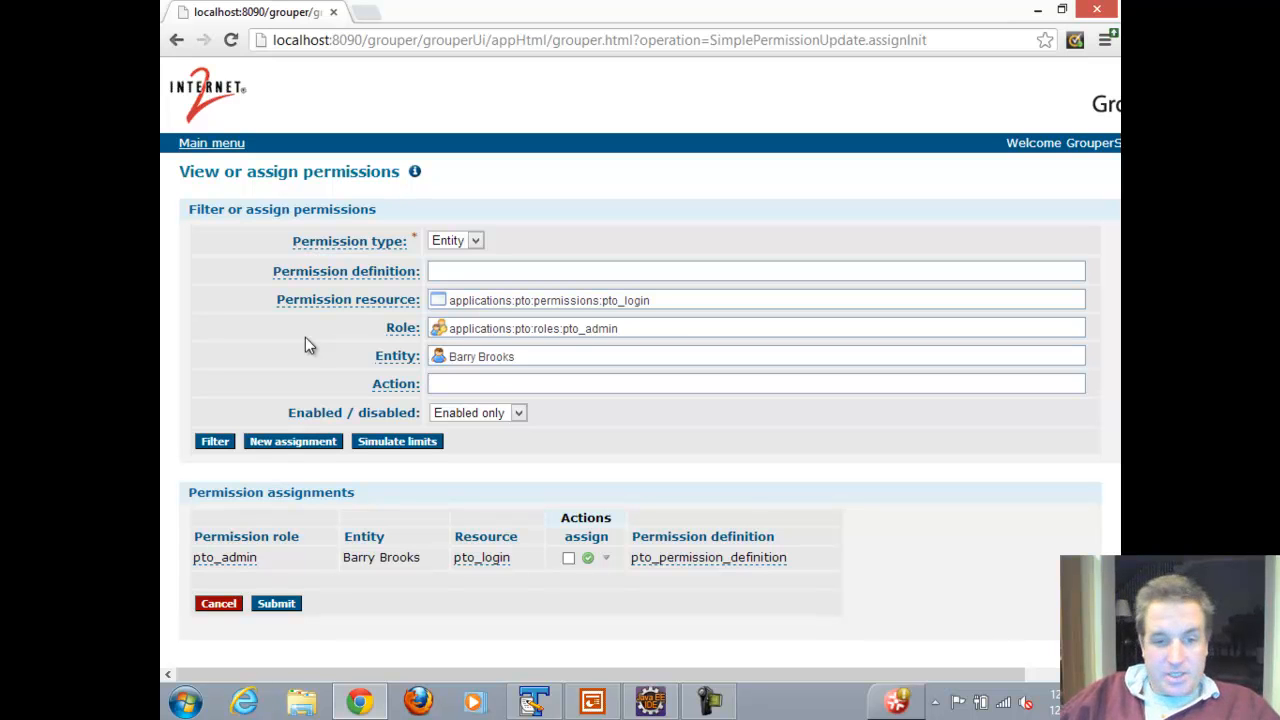
- Analyze the result of the pto_login assignment, review the reason for the permission, and close the analysis
left_click(607, 560)
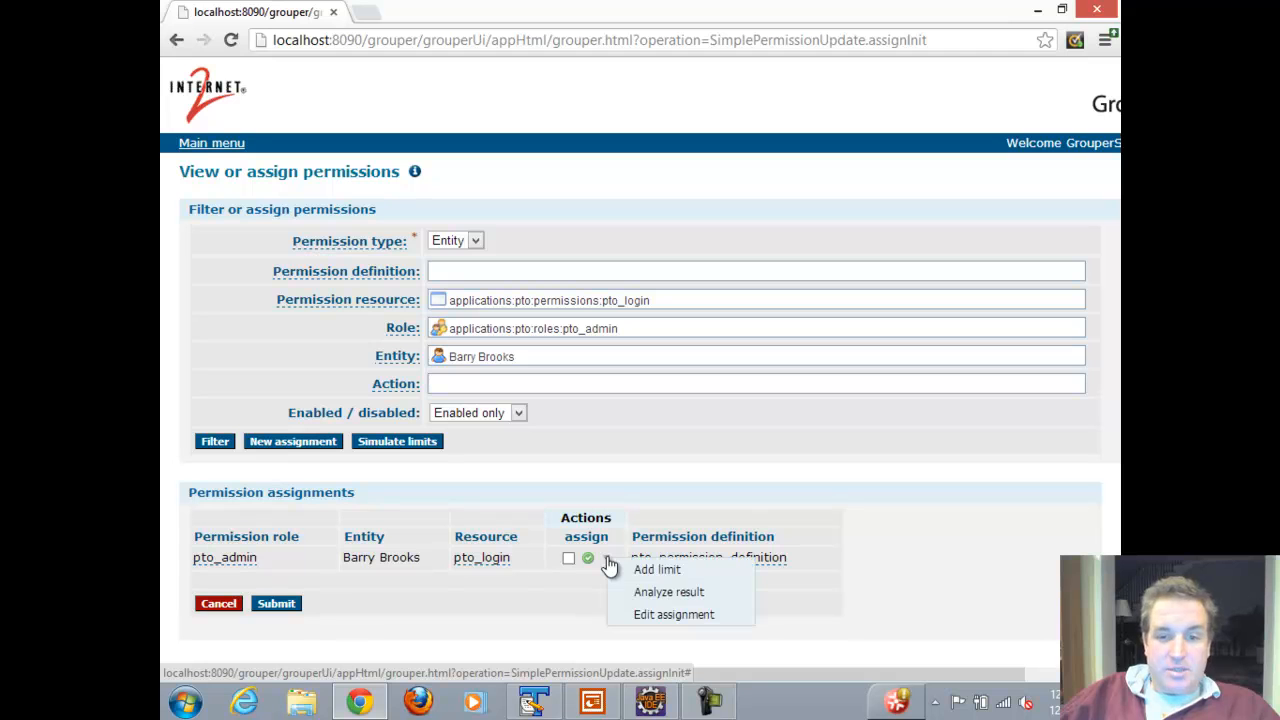
left_click(662, 592)
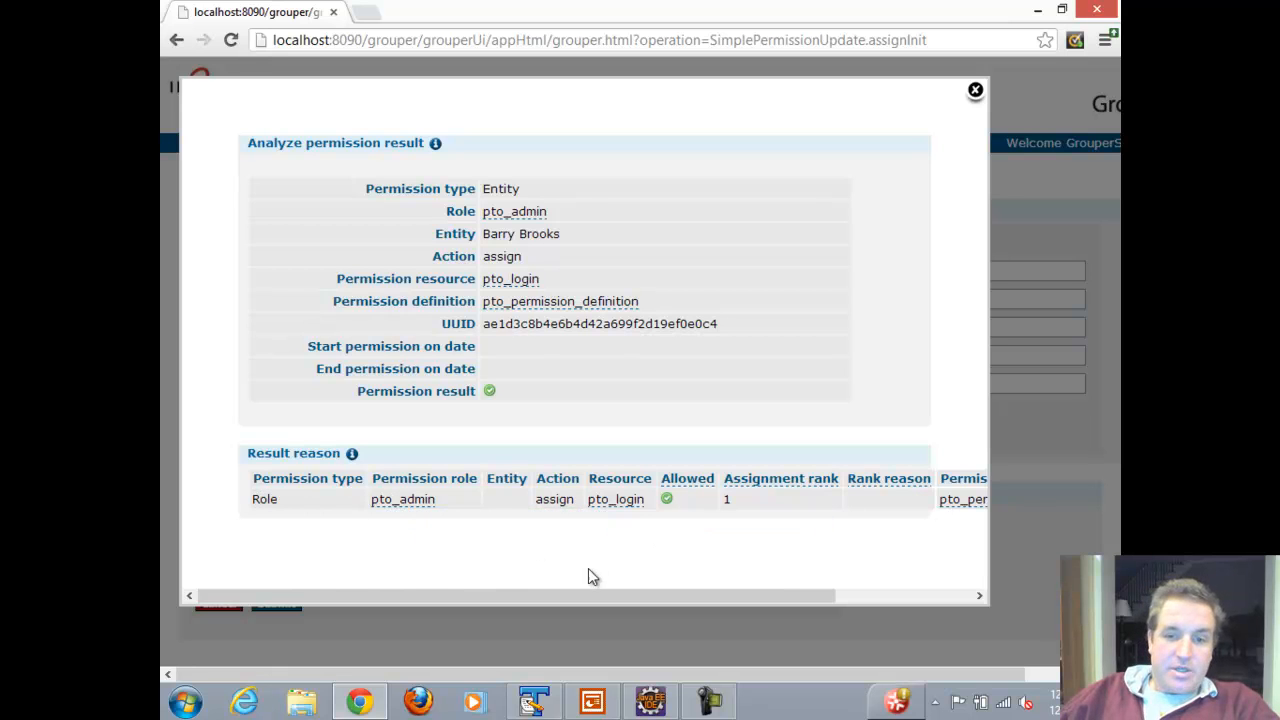
left_click_drag(572, 594, 470, 589)
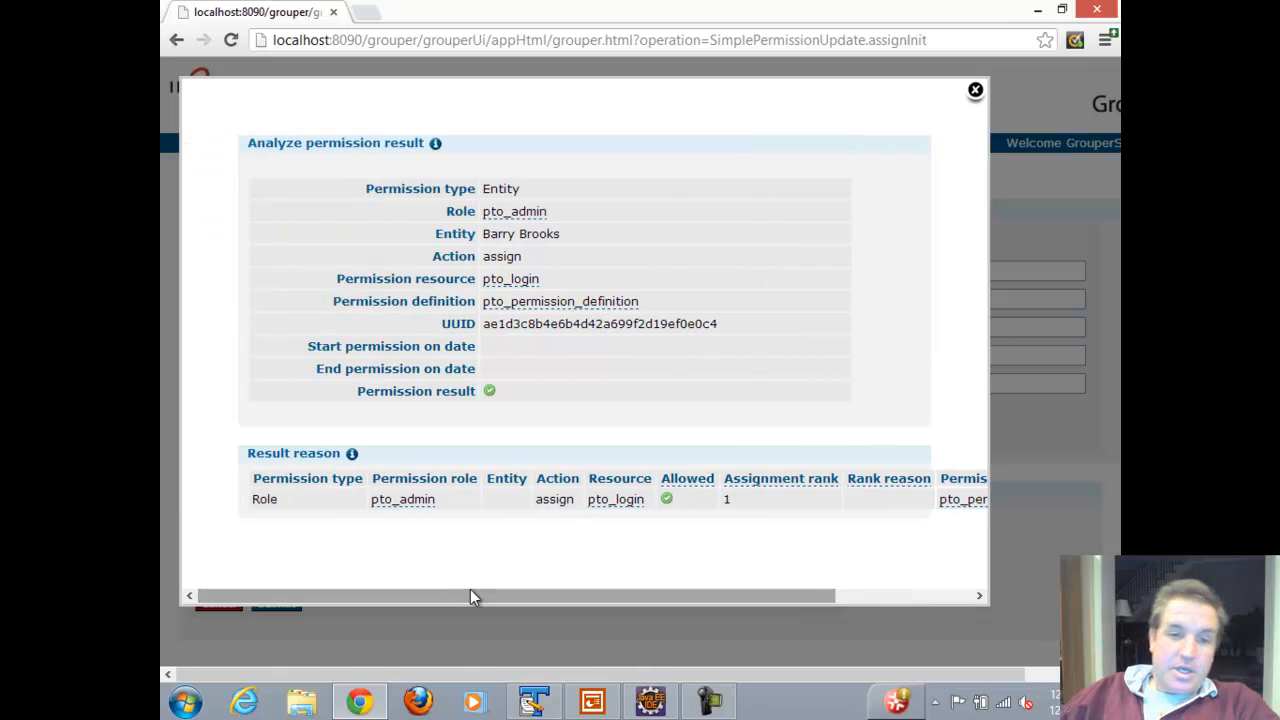
left_click(976, 92)
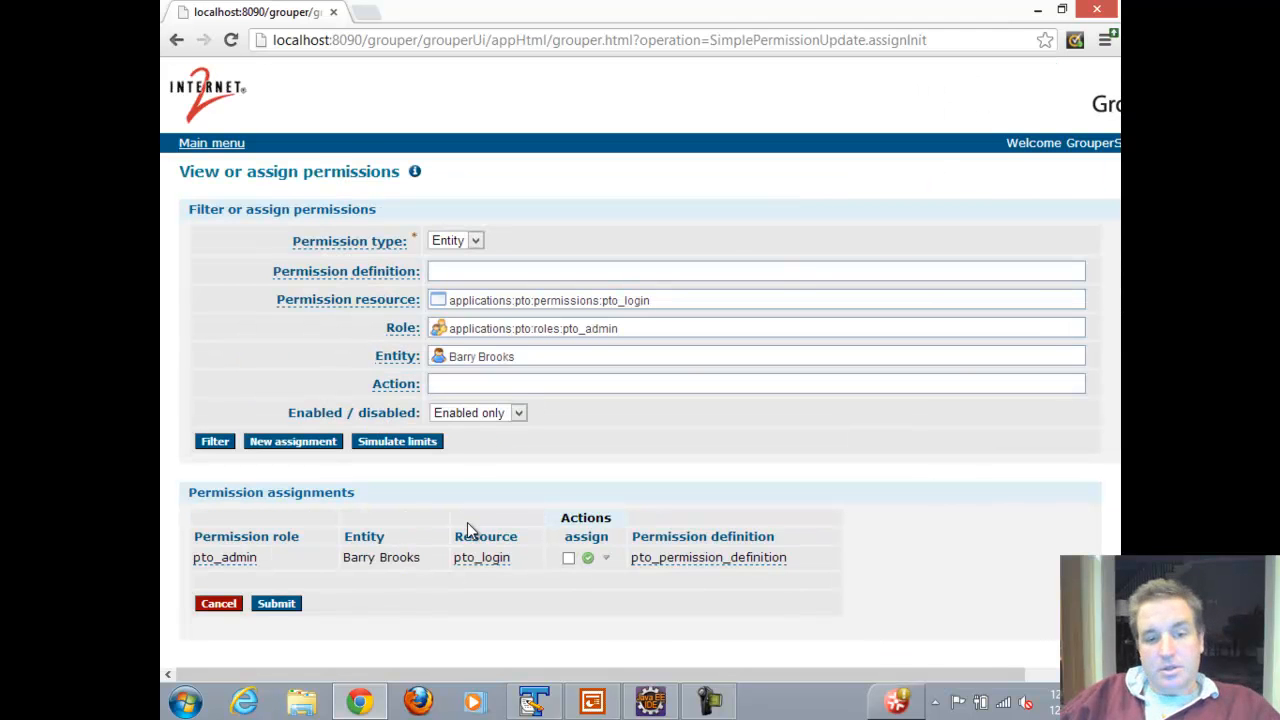